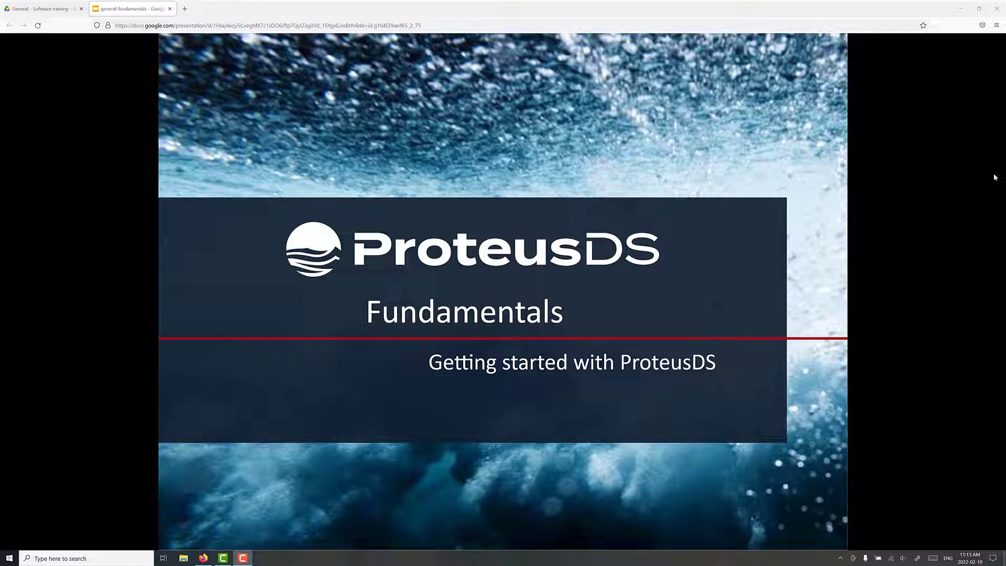
# Step: Restore Firefox to a smaller window and advance past Agenda to the Simulation Toolbox overview slide
pyautogui.click(979, 8)
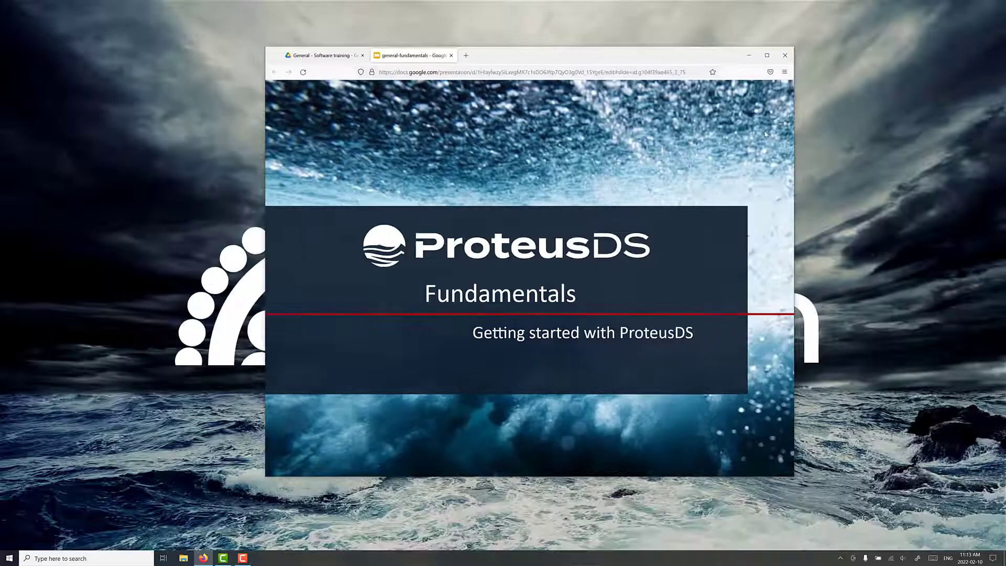
pyautogui.press('Right')
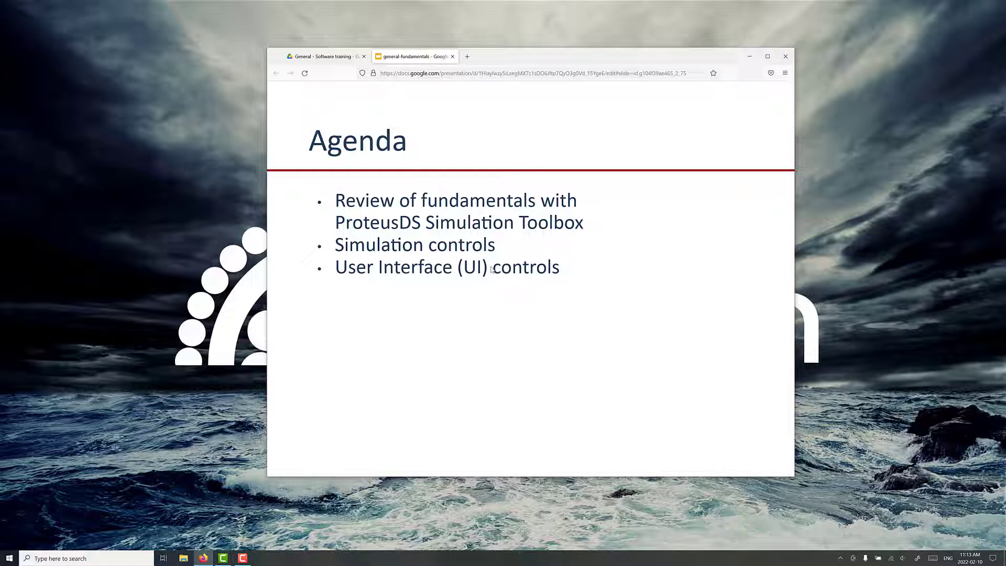
pyautogui.press('Right')
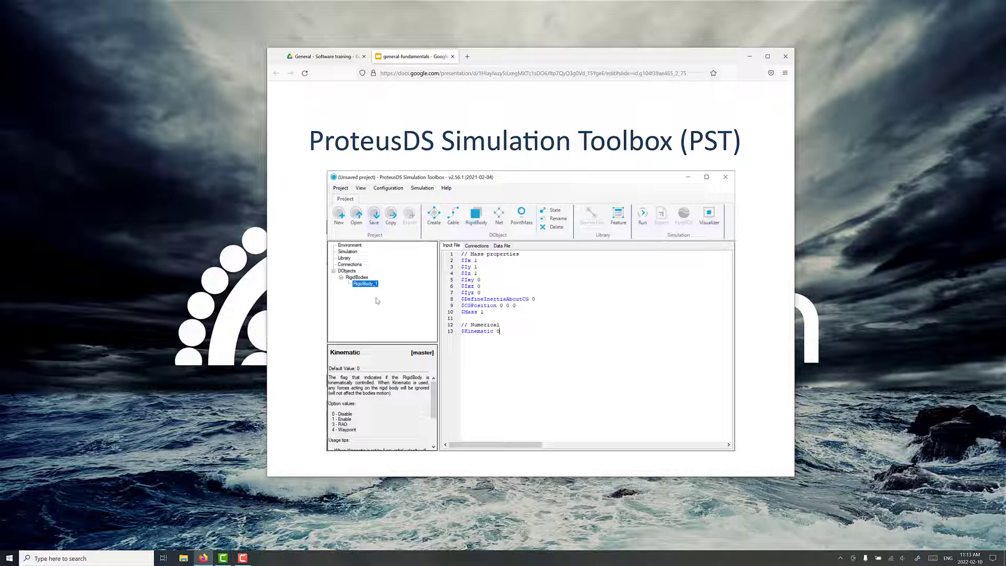
# Step: Advance to the PST slide listing Properties beside the Manual PDF picture
pyautogui.press('Right')
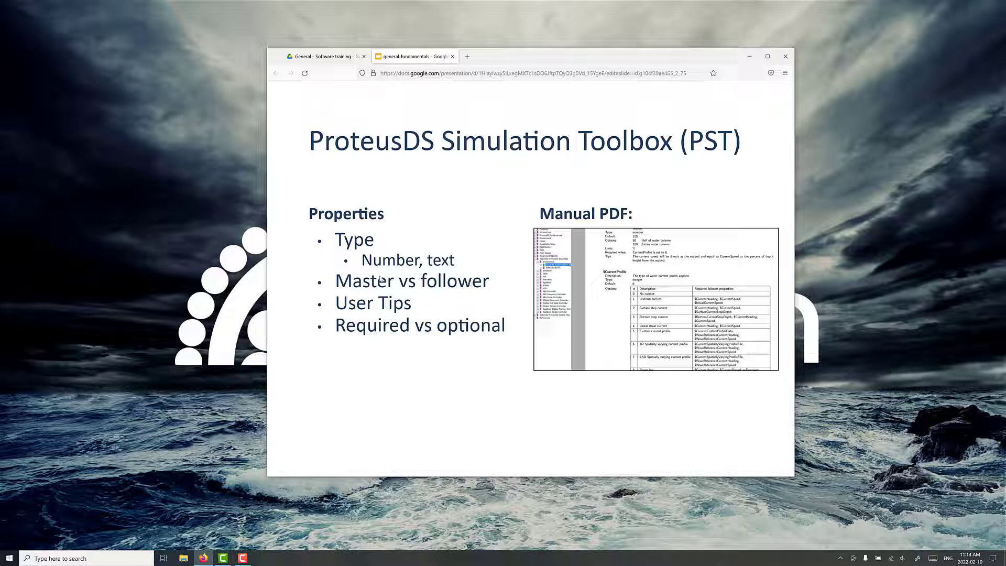
# Step: Launch ProteusDS Simulation Toolbox from the Start menu and move its window lower on screen
pyautogui.click(9, 558)
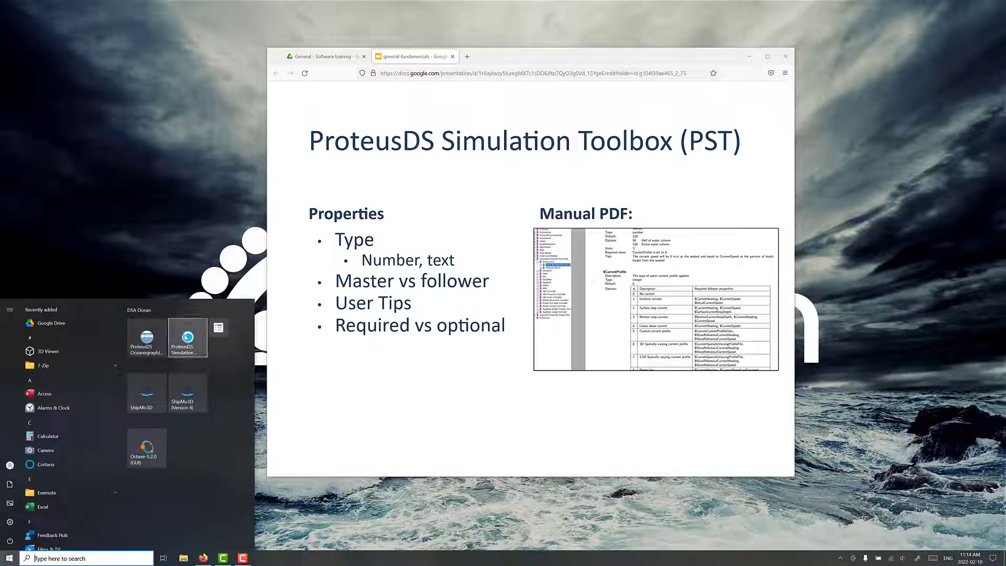
pyautogui.click(187, 341)
pyautogui.moveTo(236, 28); pyautogui.dragTo(289, 154)
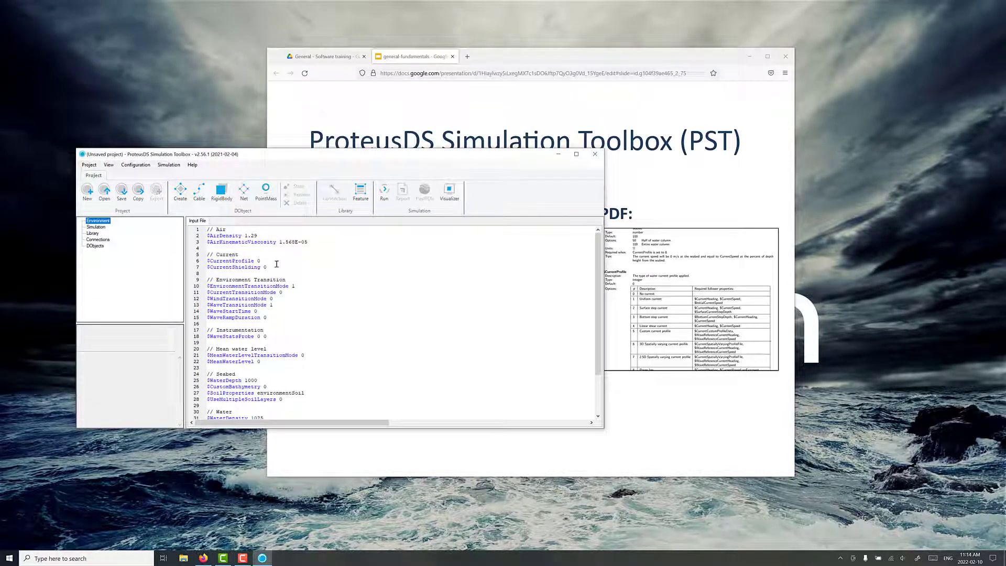
# Step: Show the help for the CurrentProfile and CurrentTransitionMode settings in the Environment input file
pyautogui.click(277, 258)
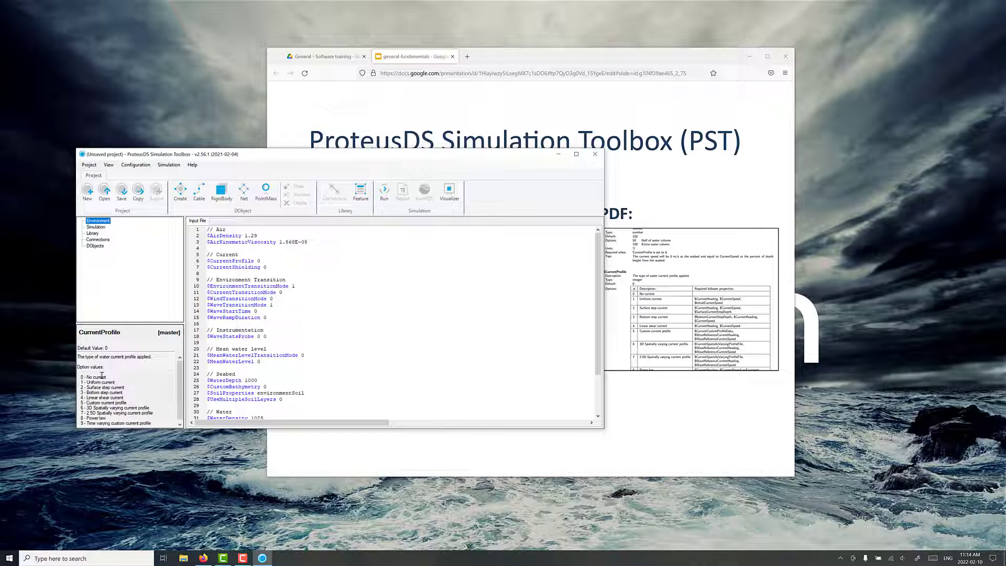
pyautogui.scroll(-1, 97, 409)
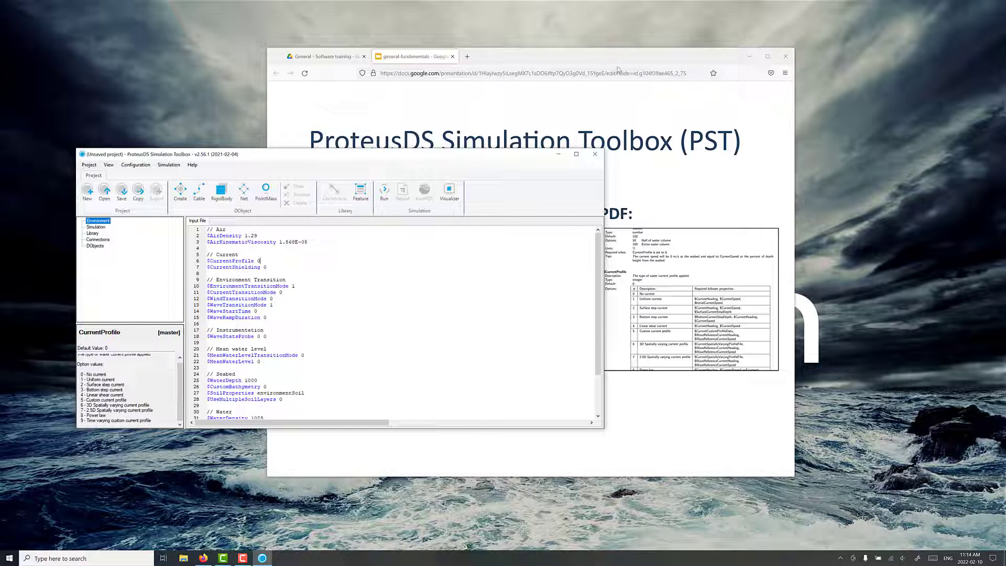
pyautogui.click(468, 292)
# Step: Open the ProteusDS manual at Appendix Input Files > Environment > Input file properties (env.ini)
pyautogui.click(192, 165)
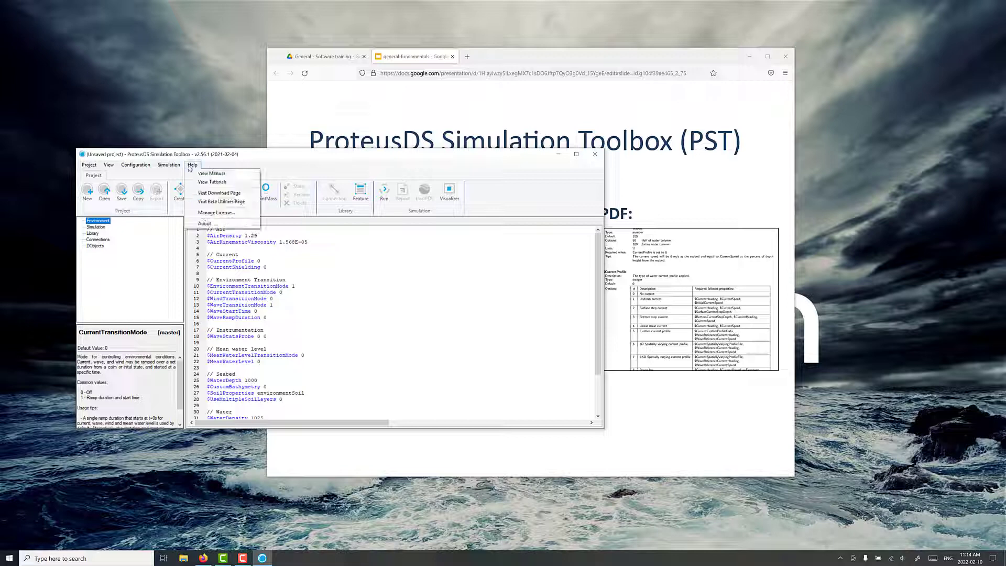
pyautogui.click(211, 173)
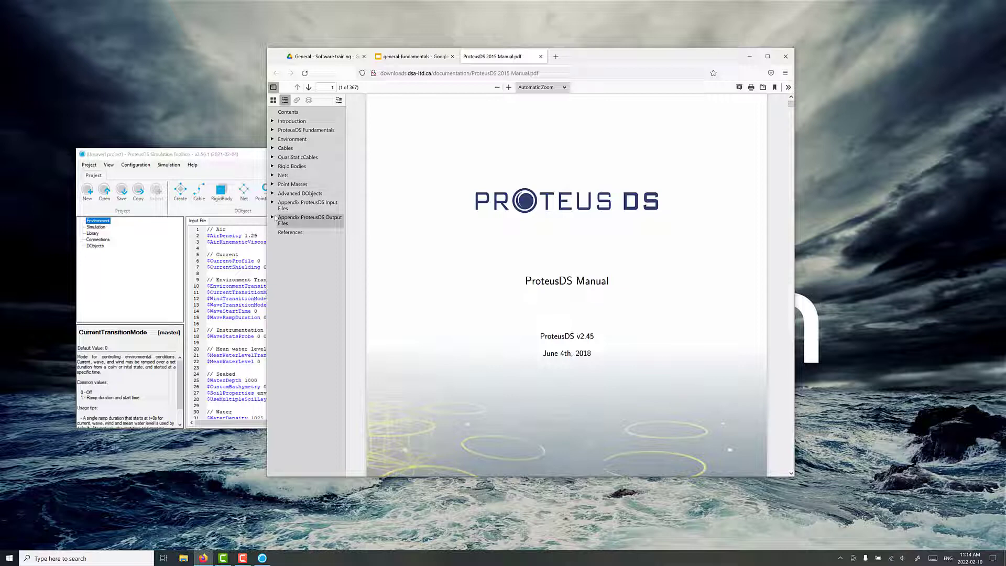
pyautogui.click(272, 203)
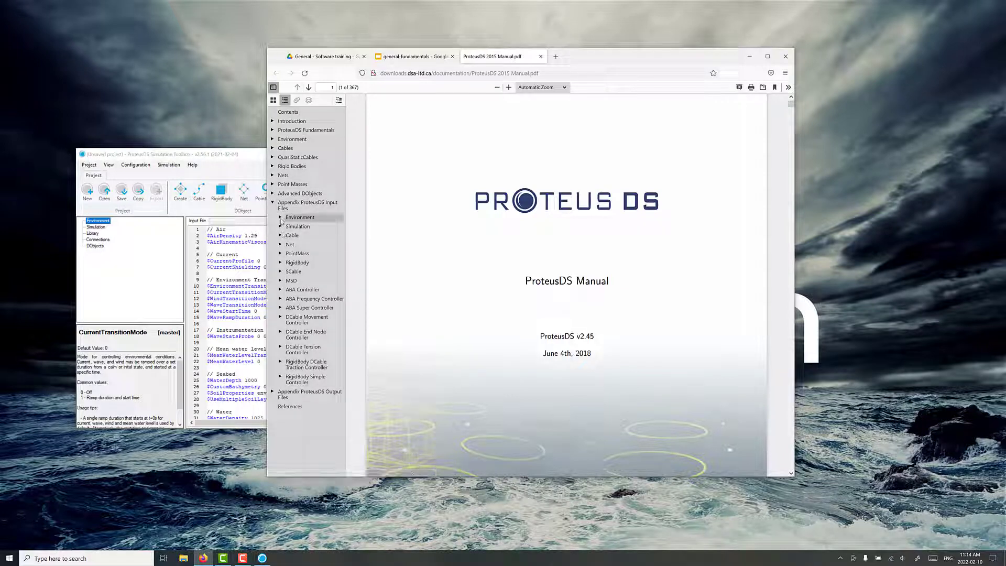
pyautogui.click(281, 217)
pyautogui.click(306, 232)
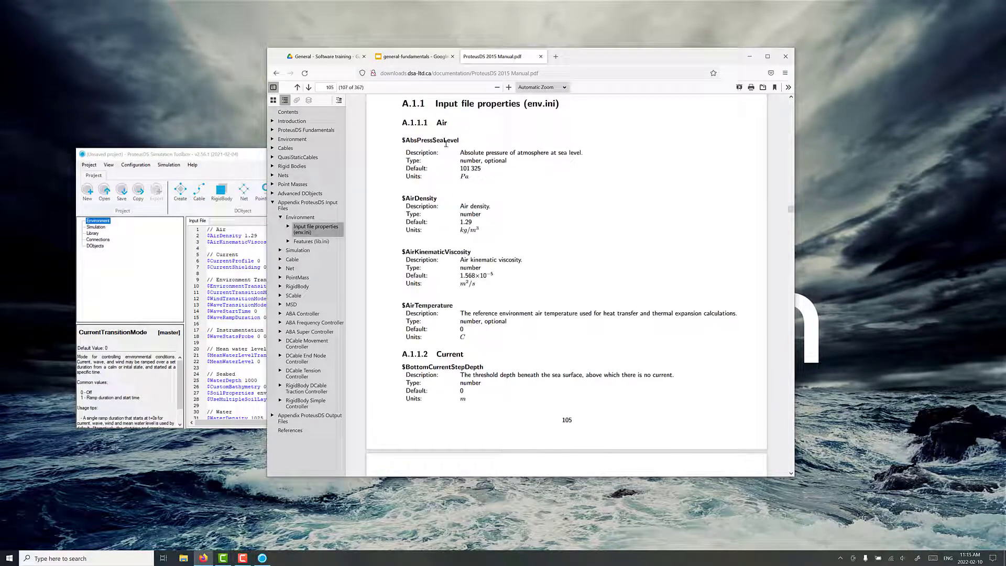
# Step: Scroll the manual to the $CurrentProfile entry, then return to Google Slides
pyautogui.scroll(-12, 463, 278)
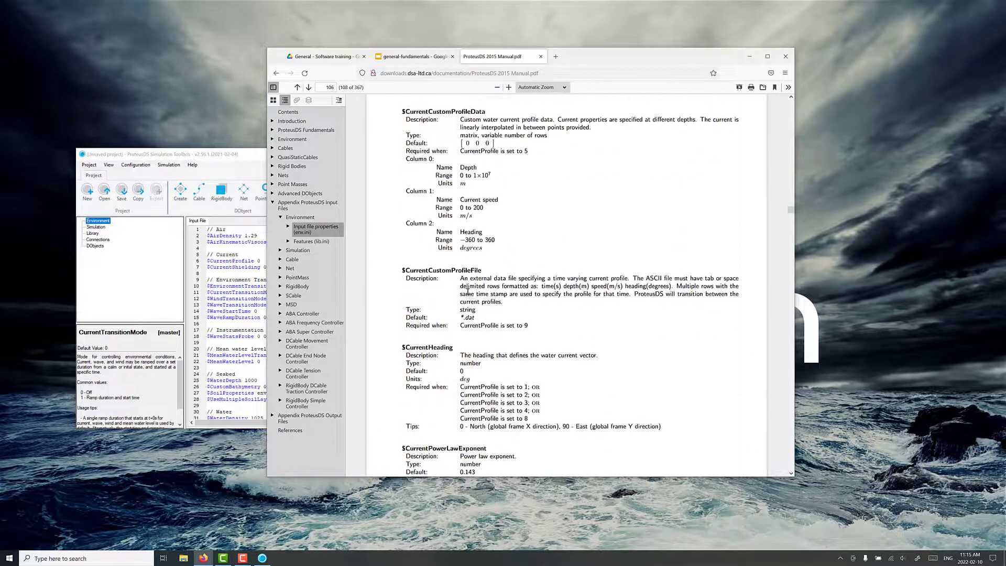
pyautogui.scroll(-3, 468, 295)
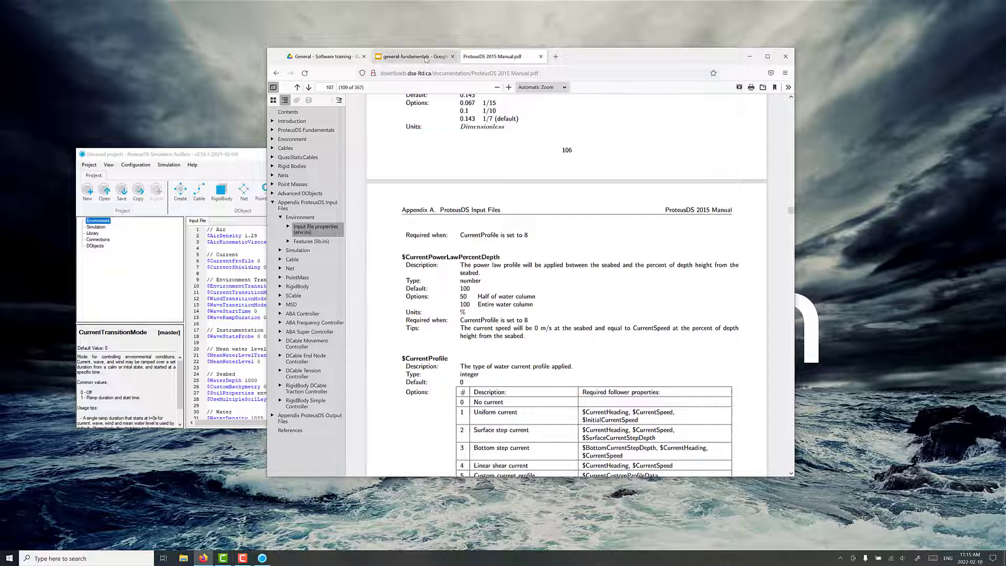
pyautogui.click(414, 56)
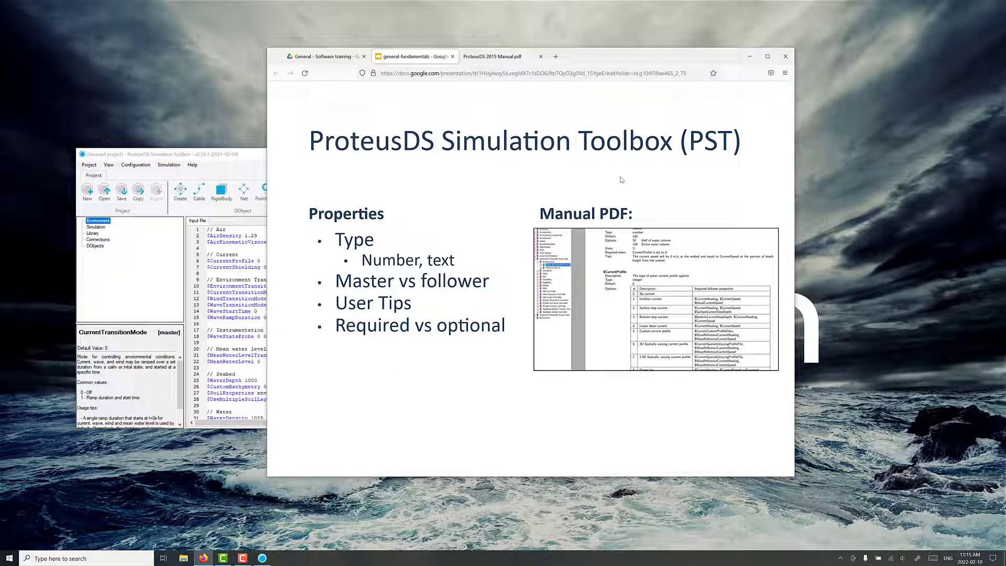
pyautogui.click(621, 180)
# Step: Shift Firefox right and bring the toolbox window in front, nudged left and resized narrower and taller
pyautogui.moveTo(640, 60); pyautogui.dragTo(757, 62)
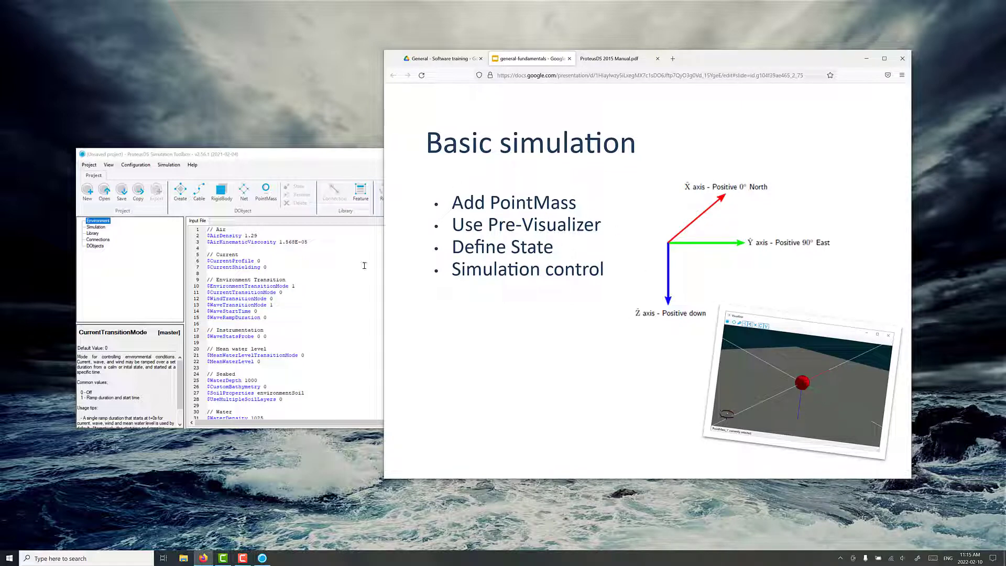
pyautogui.click(303, 157)
pyautogui.moveTo(292, 155); pyautogui.dragTo(281, 155)
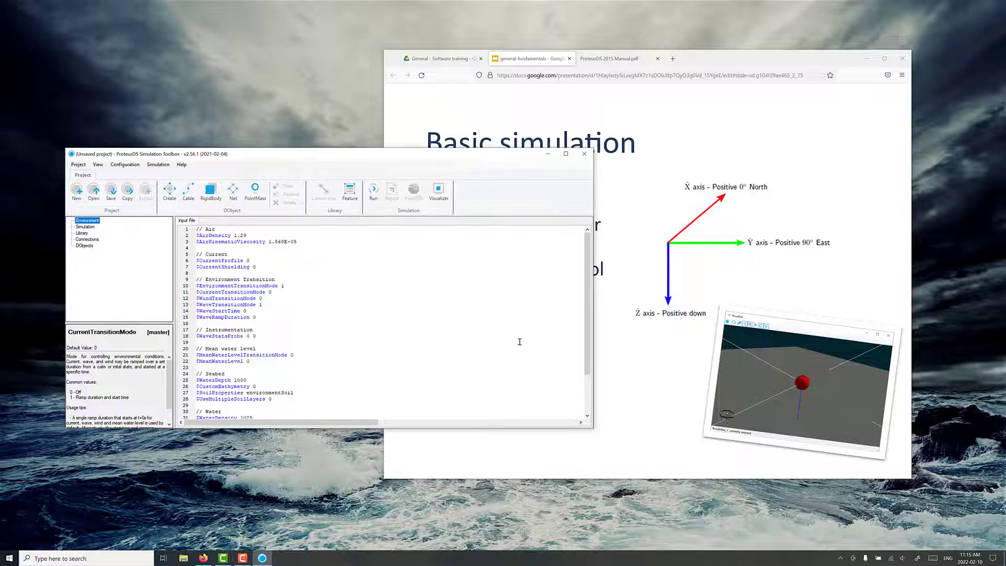
pyautogui.moveTo(586, 424); pyautogui.dragTo(521, 469)
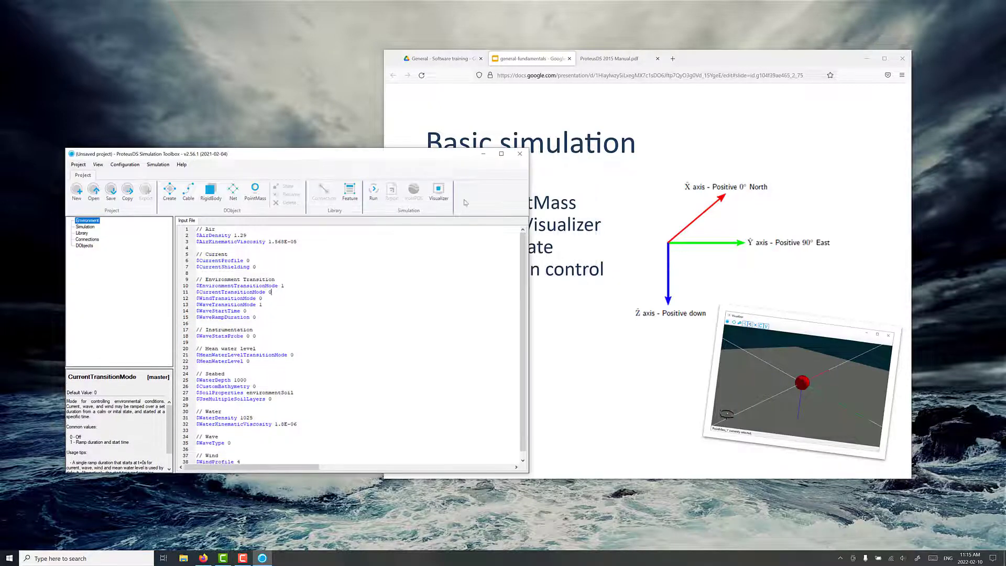
# Step: Open the Visualizer at the lower middle and orbit the empty seabed scene to show the origin axes
pyautogui.click(440, 191)
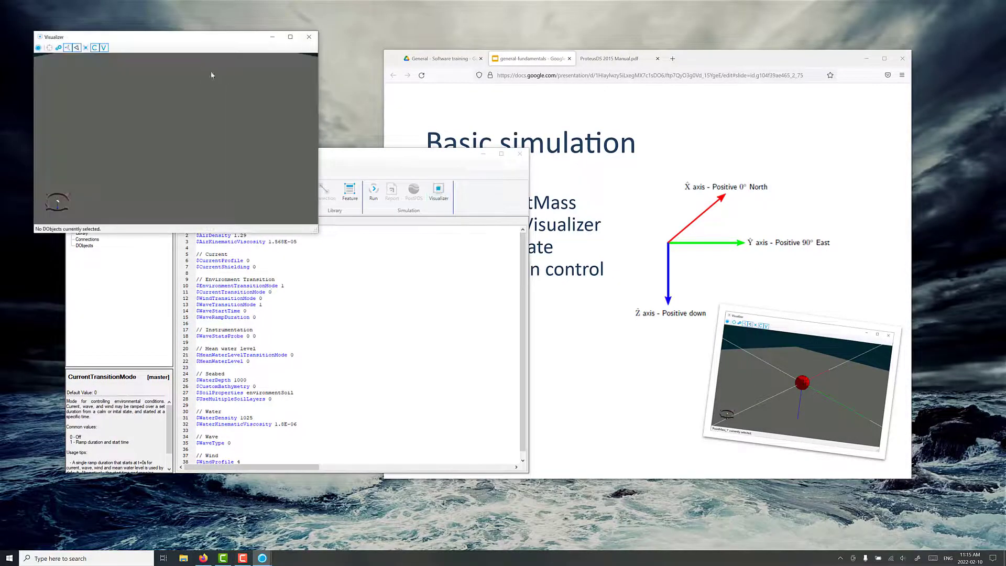
pyautogui.moveTo(198, 40); pyautogui.dragTo(705, 335)
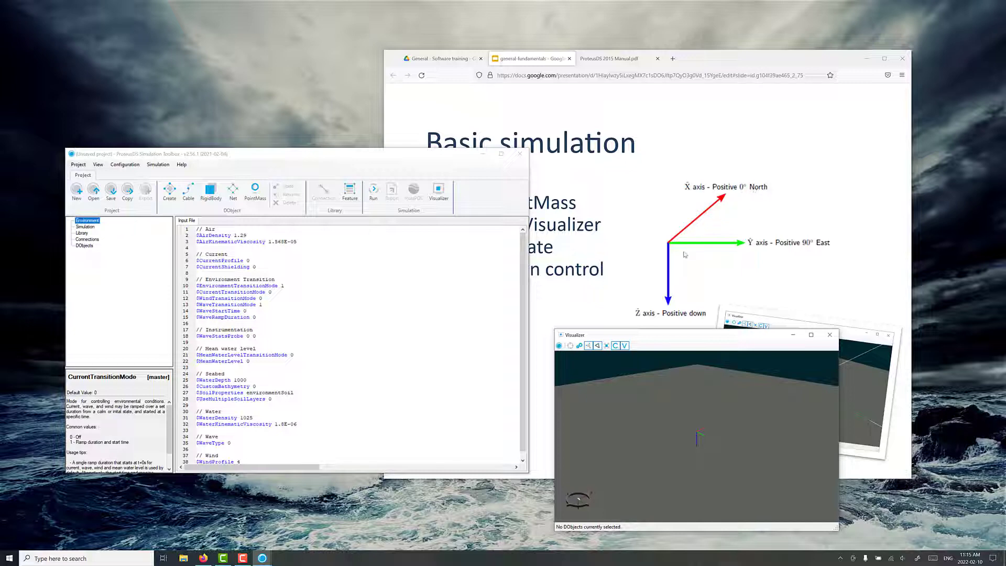
pyautogui.moveTo(694, 430); pyautogui.dragTo(709, 427)
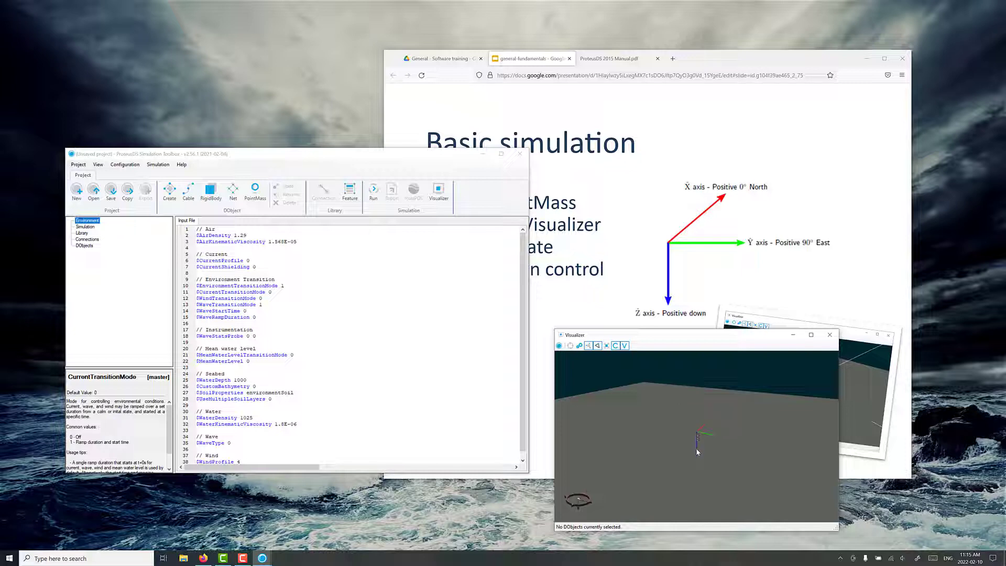
pyautogui.moveTo(710, 436); pyautogui.dragTo(665, 433)
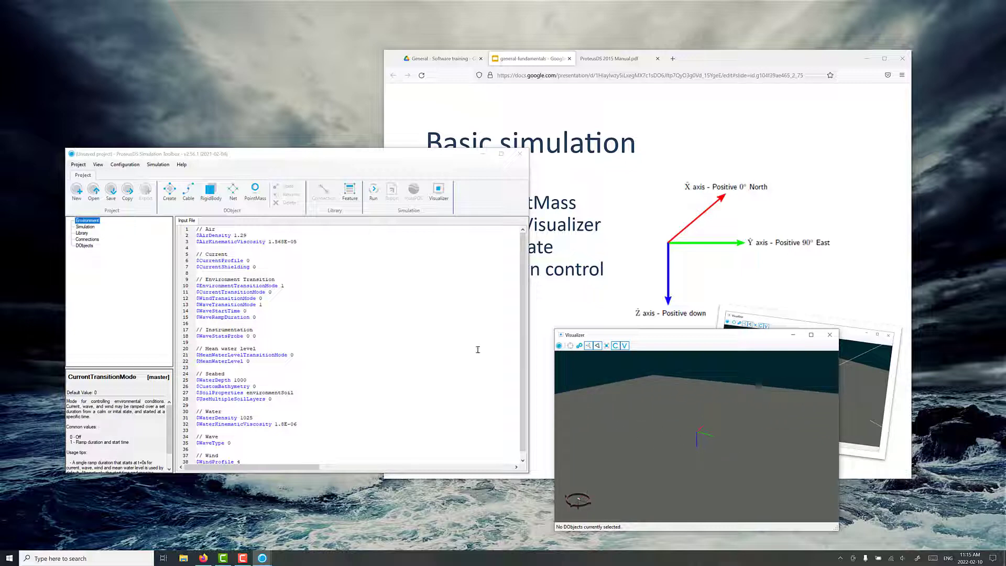
# Step: Create PointMass_1 from the DObject group and select its red sphere in the Visualizer
pyautogui.click(257, 193)
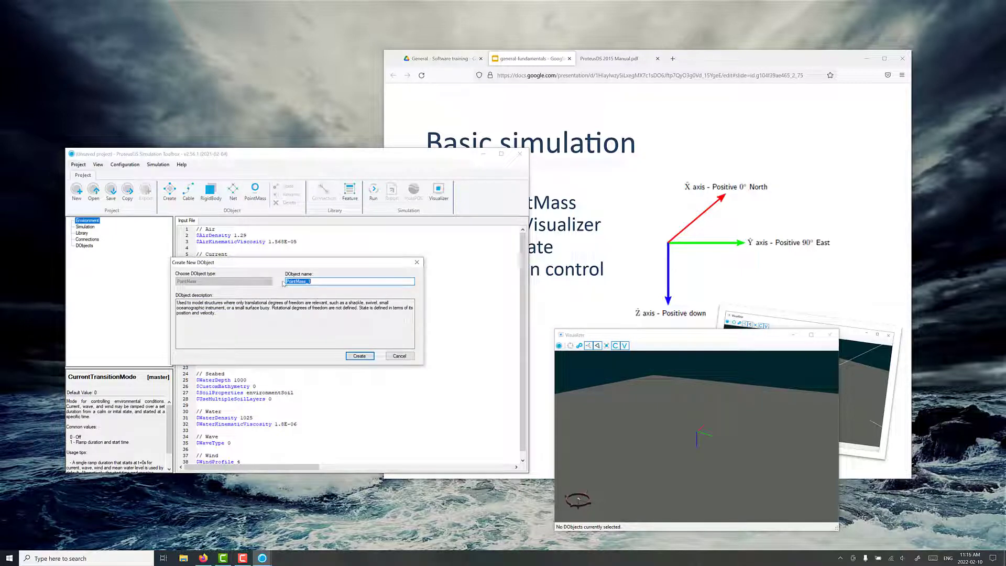
pyautogui.click(359, 356)
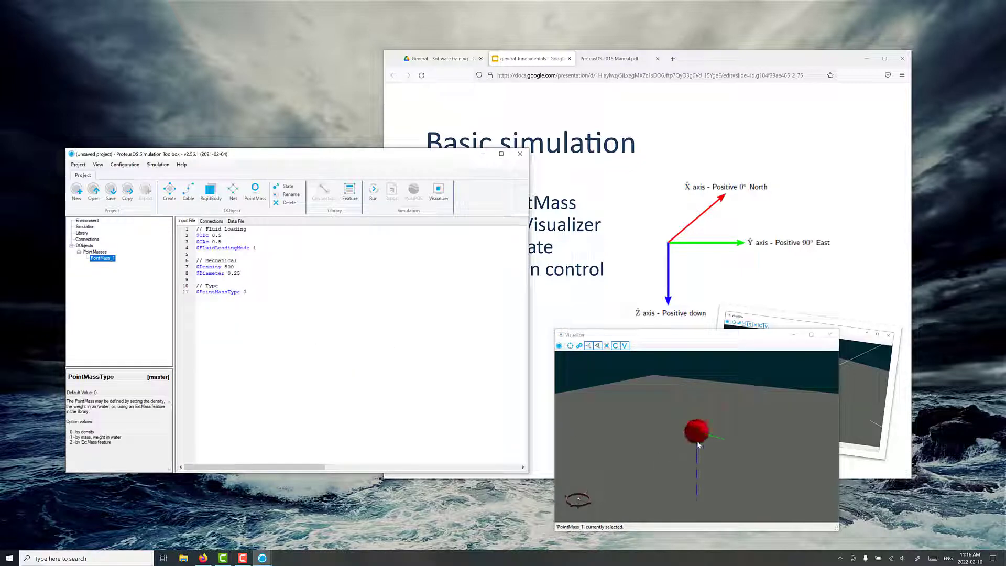
pyautogui.click(705, 441)
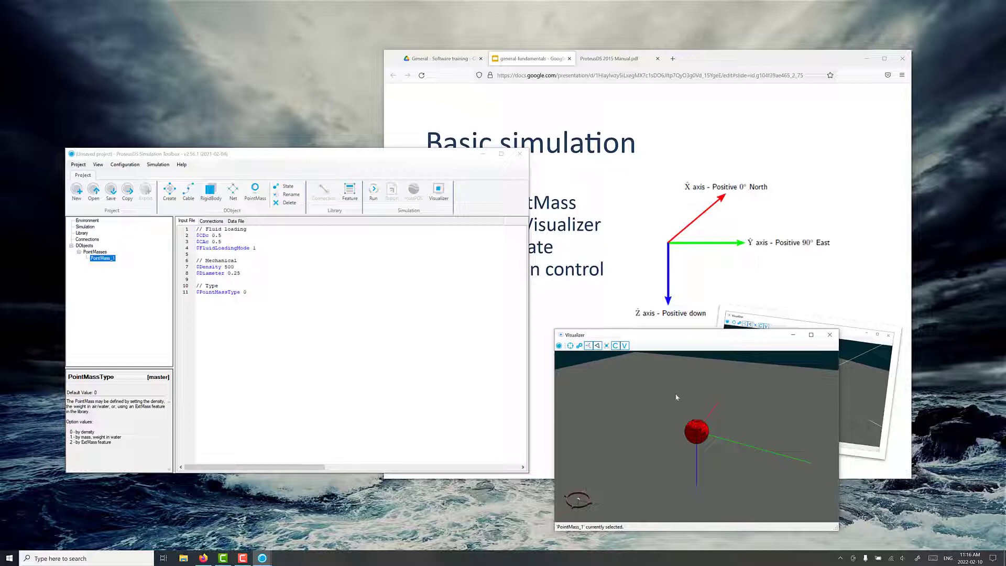
pyautogui.moveTo(721, 57); pyautogui.dragTo(722, 45)
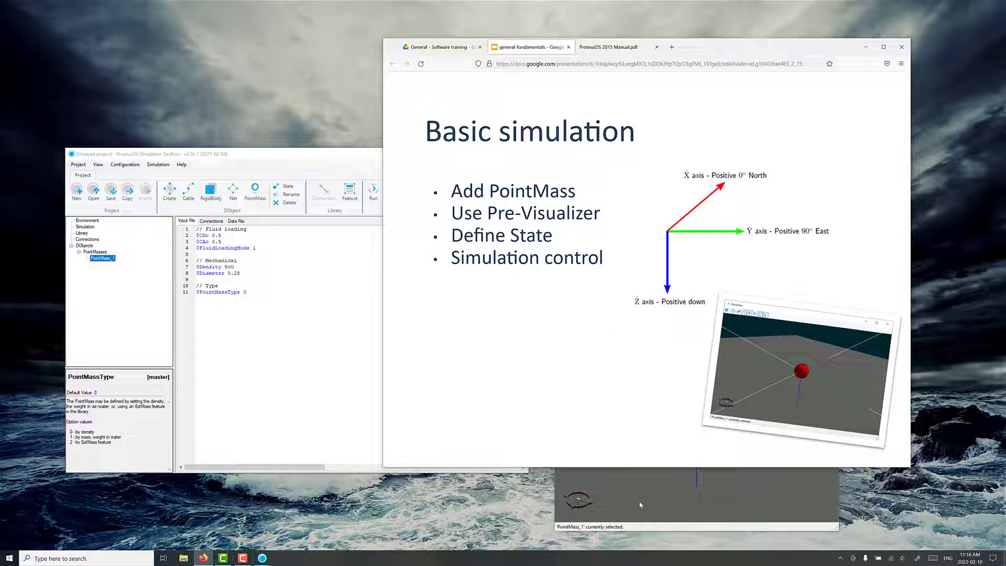
# Step: Generate a PointMass_1 initial state at Z = -5 m with zero velocity
pyautogui.click(647, 529)
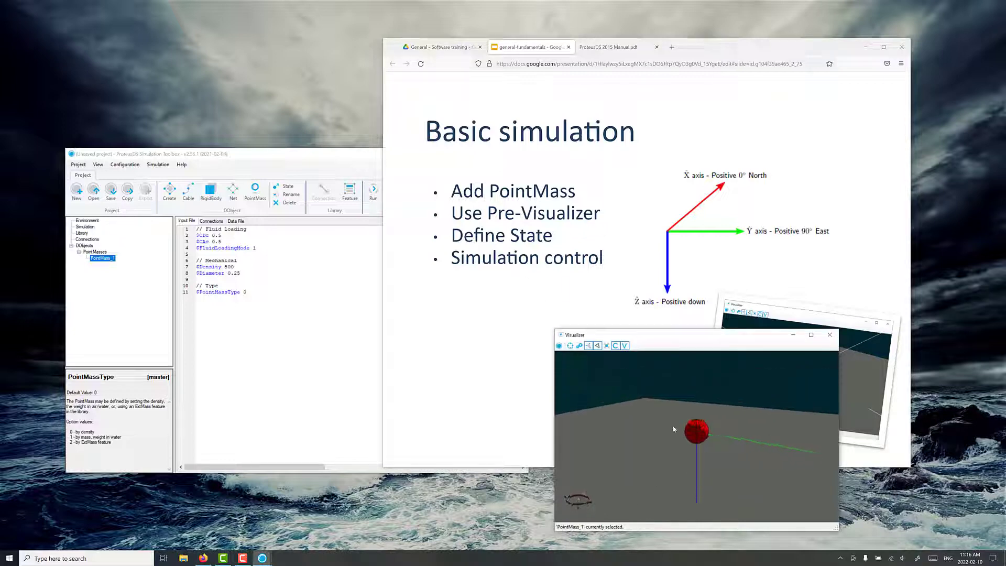
pyautogui.click(275, 290)
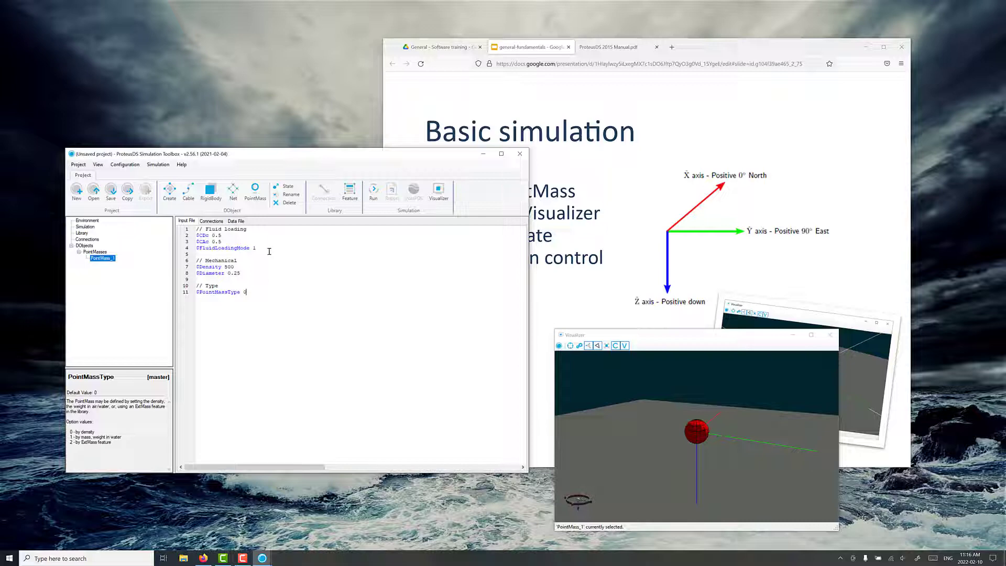
pyautogui.click(287, 188)
pyautogui.press('Tab')
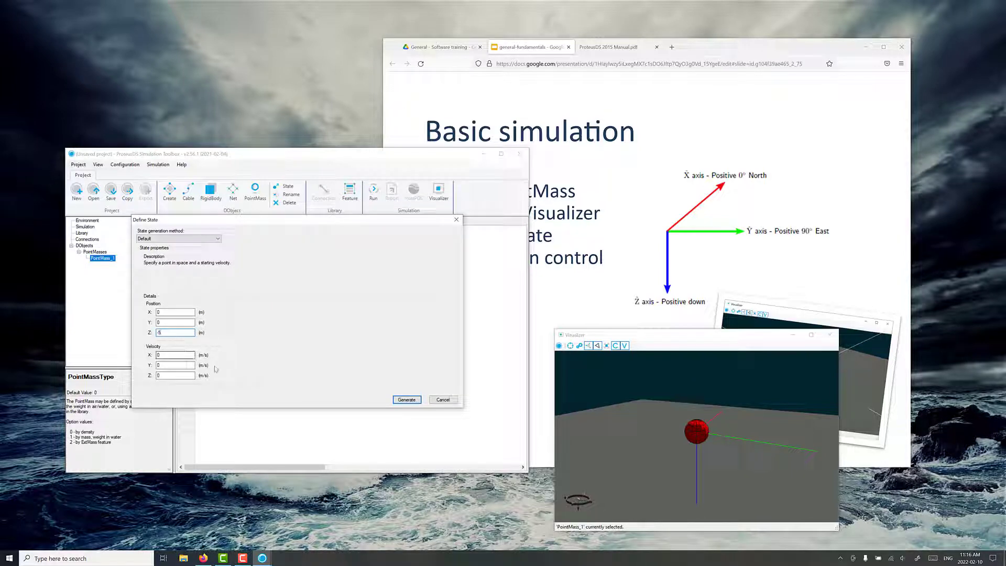
pyautogui.click(408, 399)
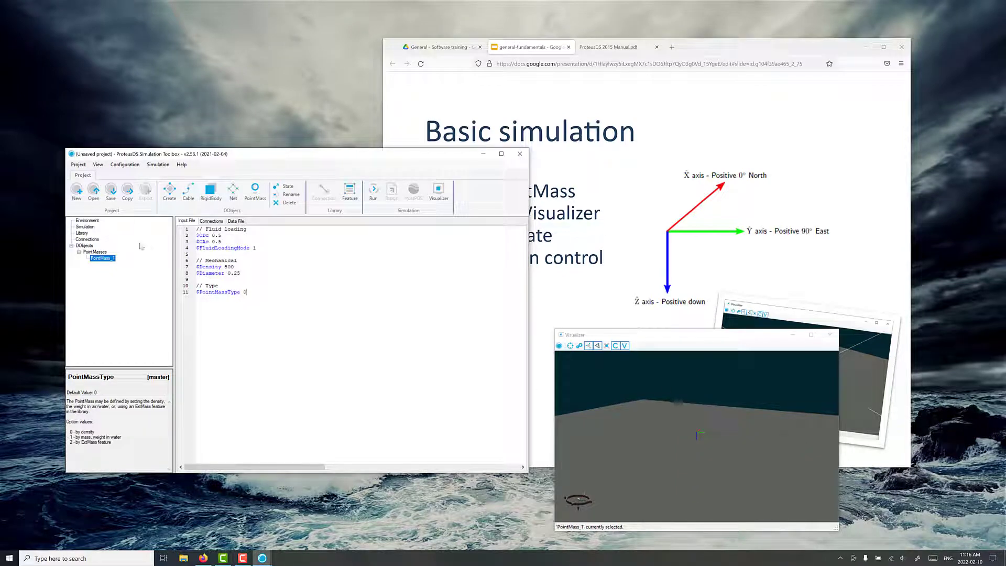
# Step: Save the project as pointmassfloat in Documents\simulations\training and show the Simulation settings (EndTime 40)
pyautogui.click(111, 192)
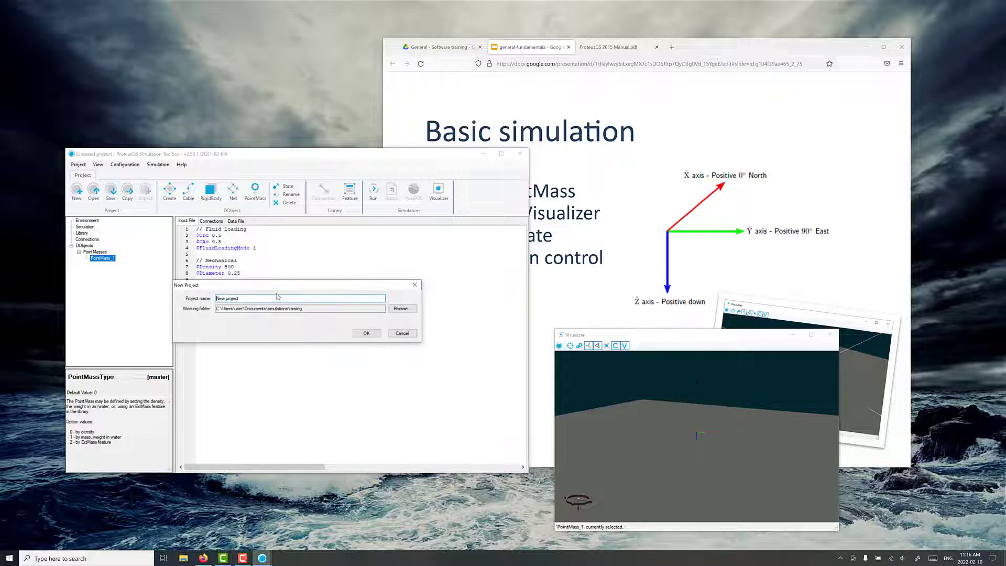
pyautogui.click(403, 308)
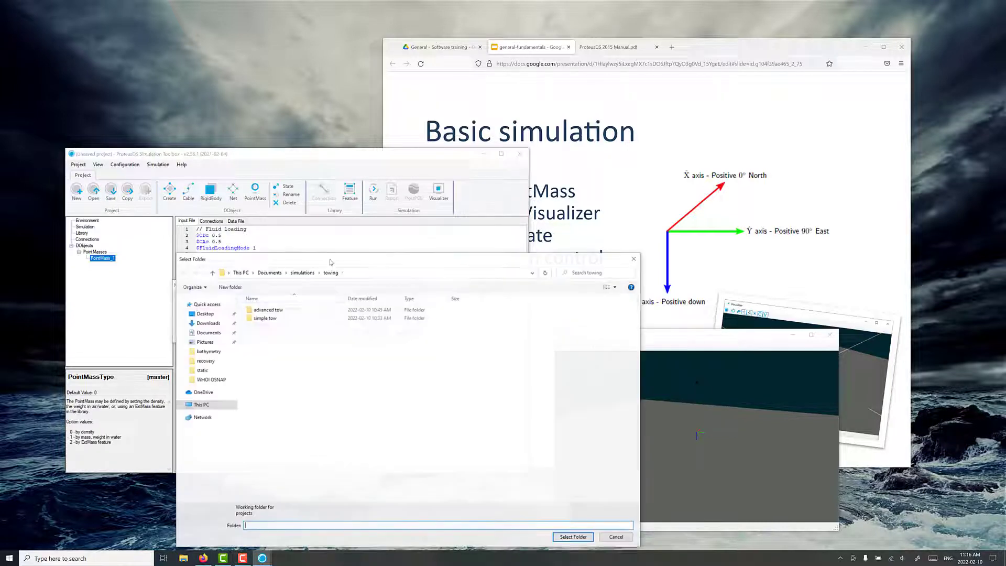
pyautogui.click(303, 273)
pyautogui.doubleClick(280, 416)
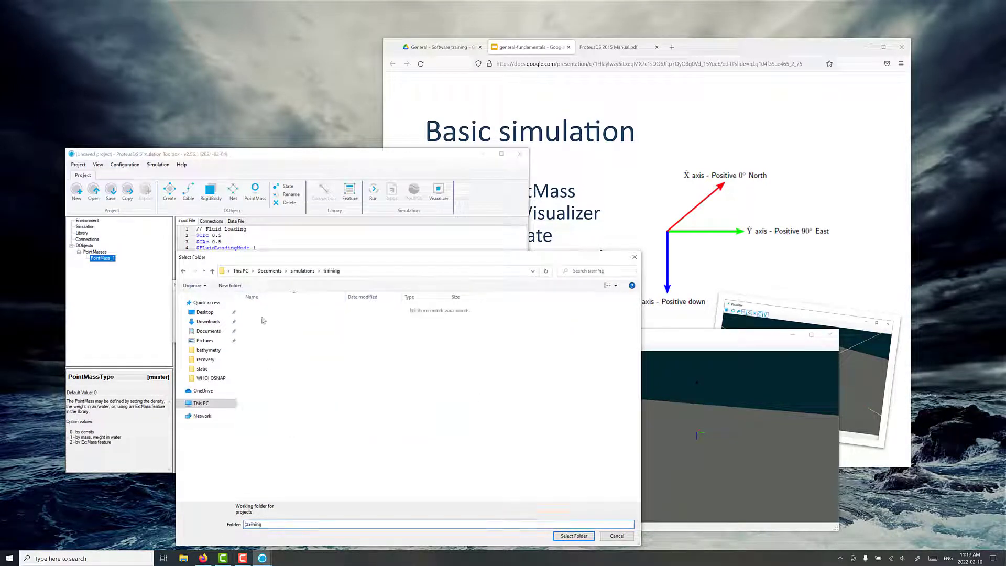
pyautogui.click(574, 536)
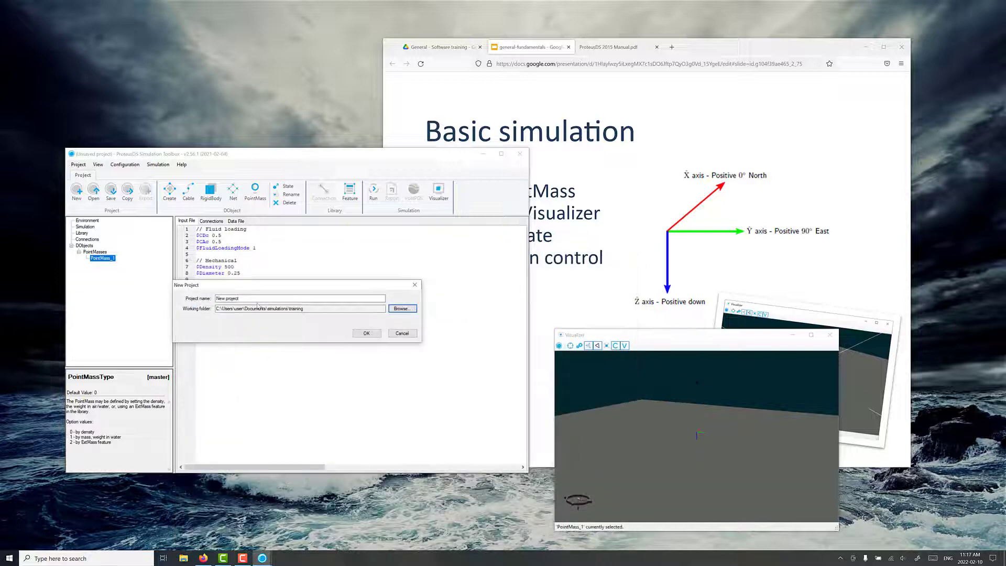
pyautogui.write('pointmassfloat')
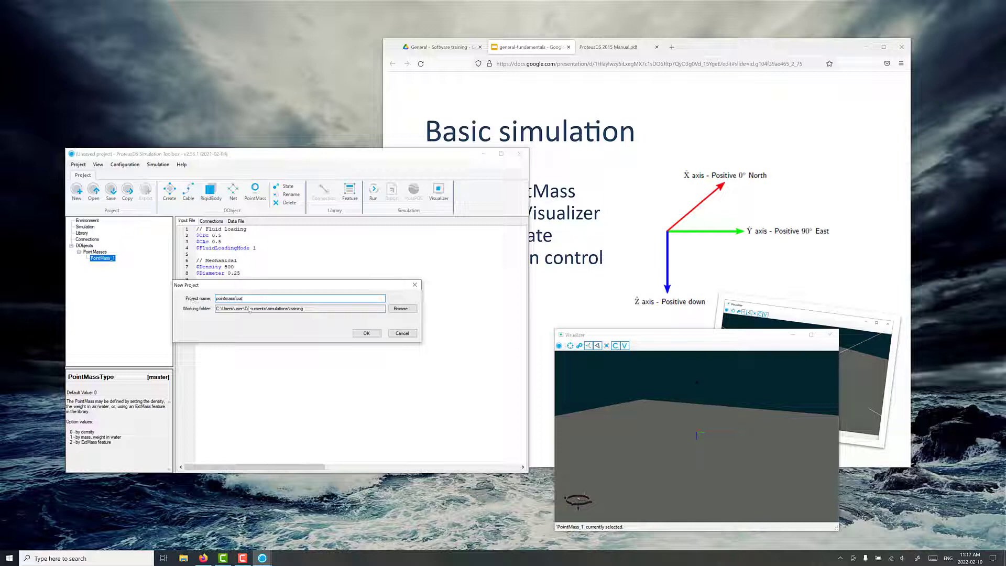
pyautogui.click(367, 333)
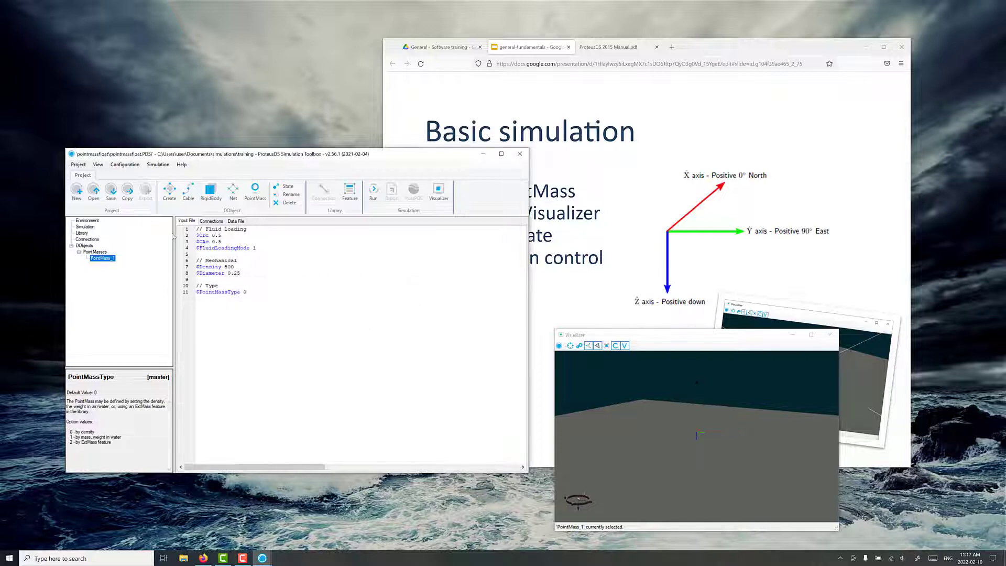
pyautogui.click(92, 228)
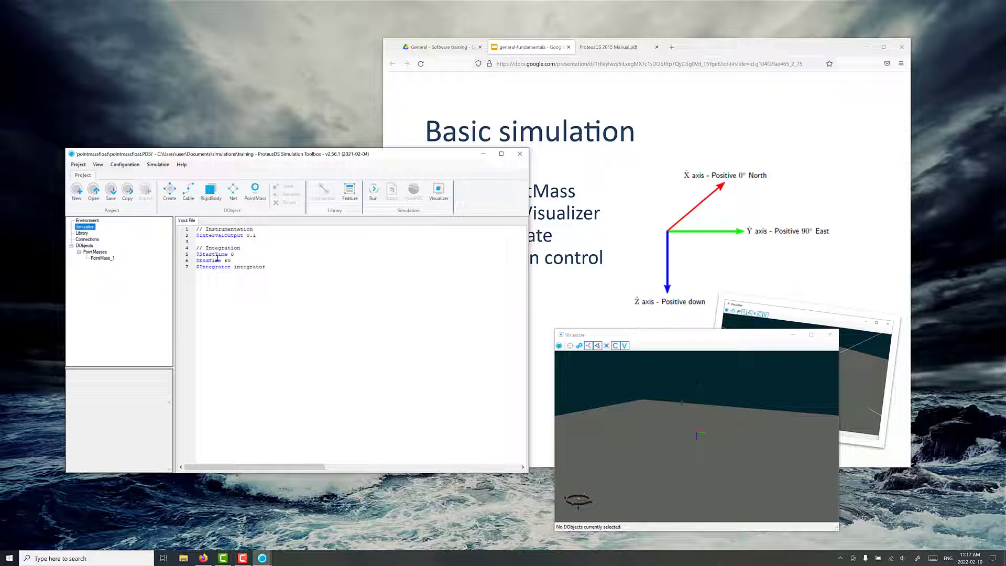
# Step: Run the simulation until its status reads Complete, then close the Visualizer
pyautogui.click(373, 191)
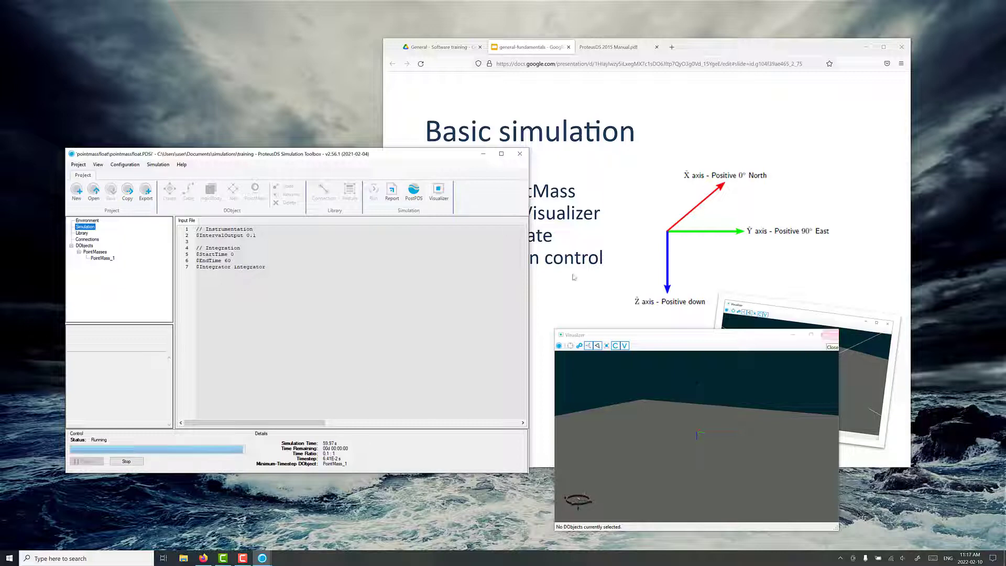
pyautogui.click(828, 336)
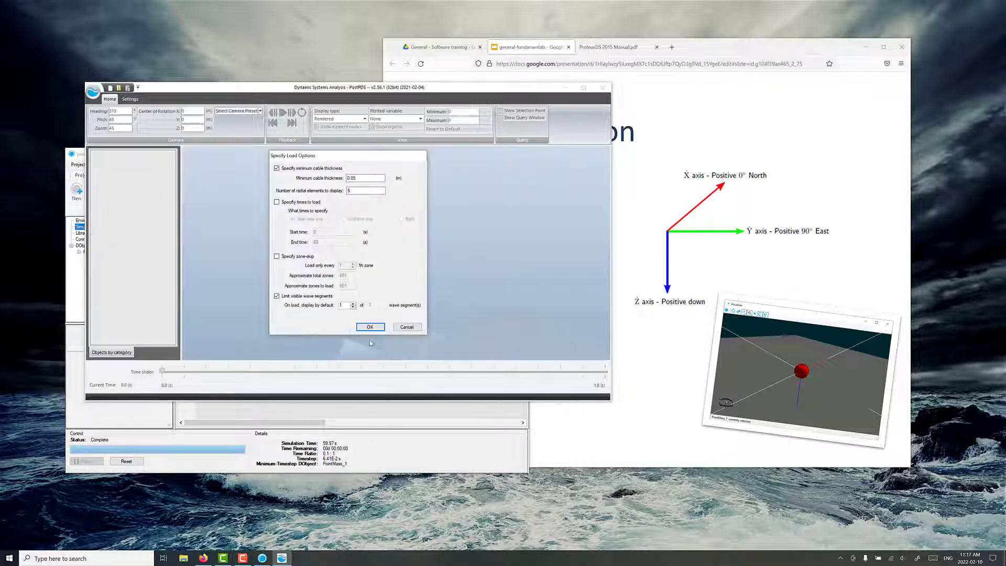
# Step: Load the results with default options, zoom and tilt toward the horizon, play the motion, then close PostPDS
pyautogui.click(370, 326)
pyautogui.scroll(-5, 393, 269)
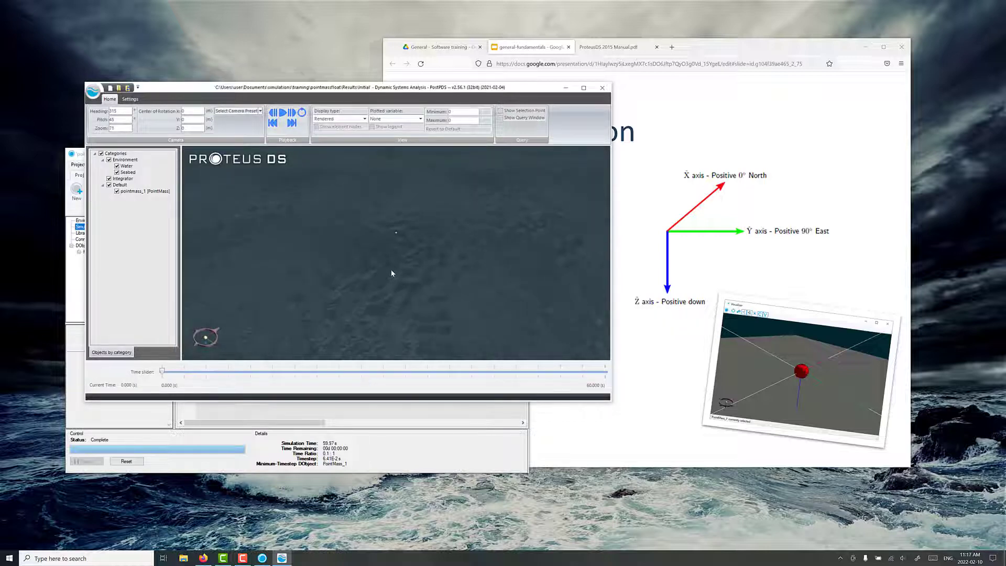
pyautogui.scroll(-1, 391, 273)
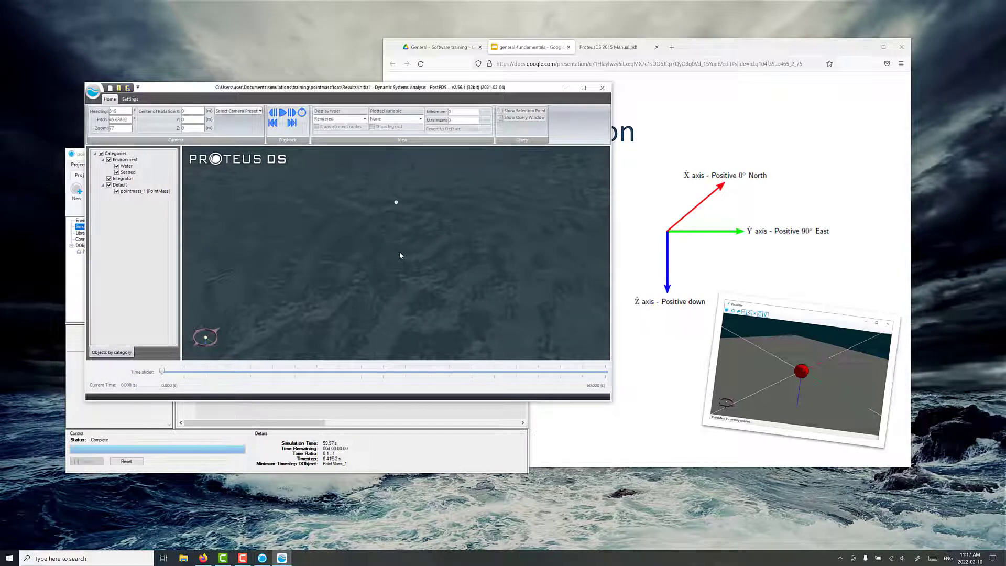
pyautogui.moveTo(400, 256); pyautogui.dragTo(410, 226)
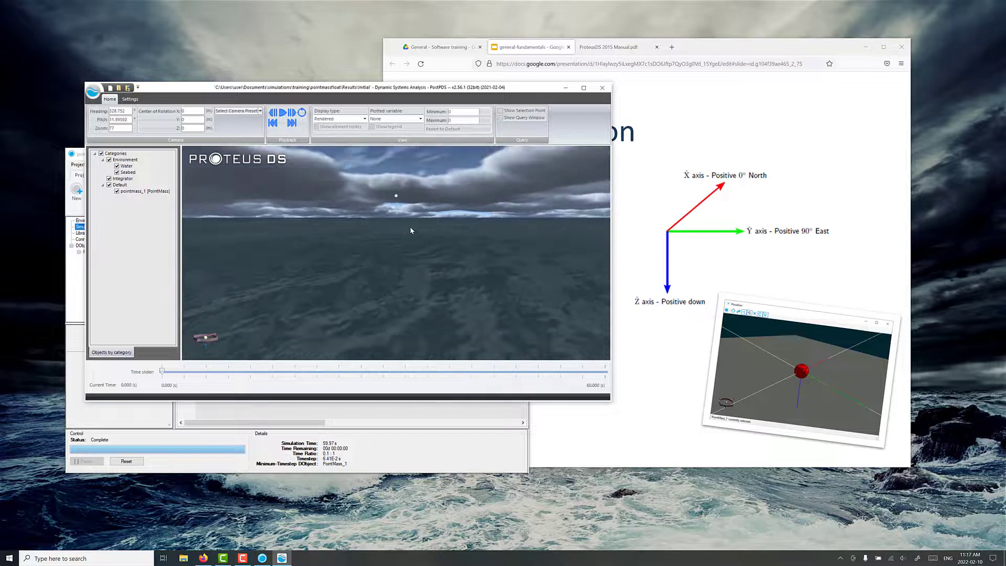
pyautogui.click(283, 113)
pyautogui.click(603, 87)
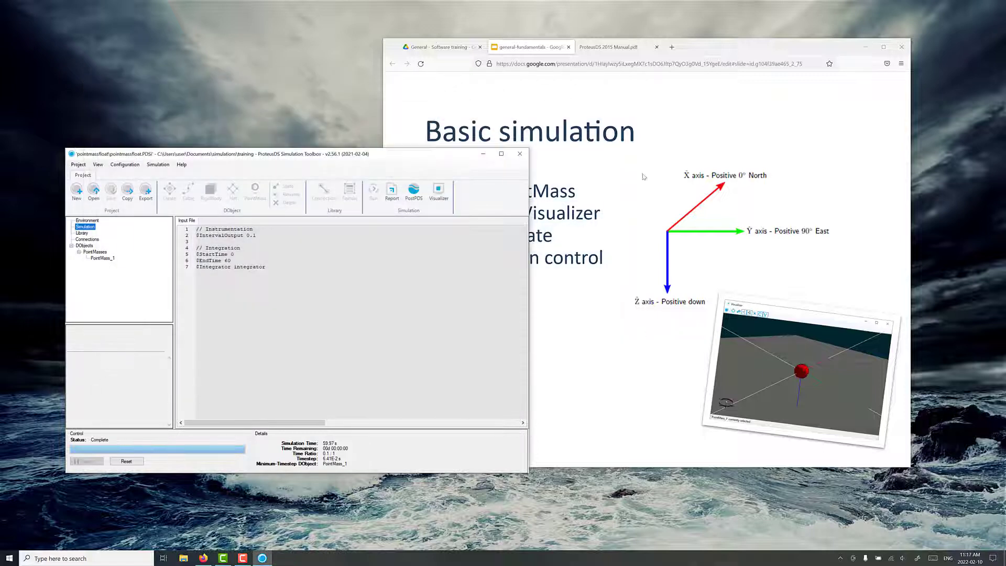
# Step: Advance the slides, then start a results reset but decline erasing the results
pyautogui.click(667, 120)
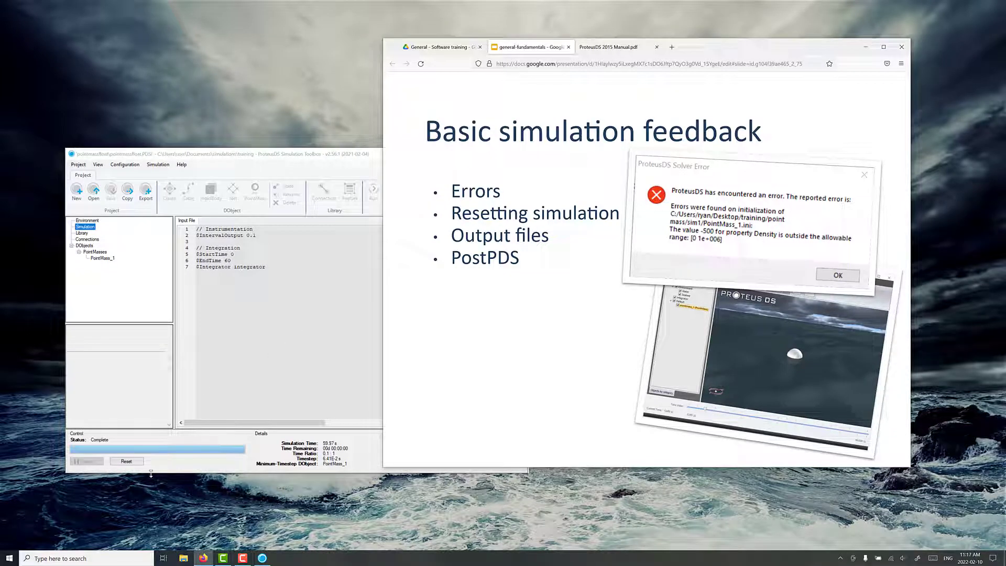
pyautogui.click(129, 463)
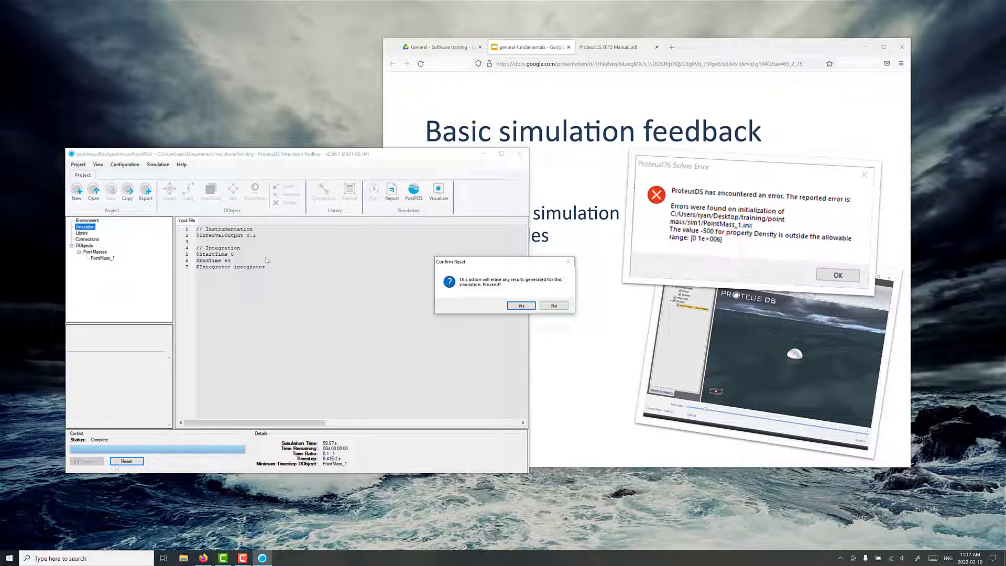
pyautogui.click(553, 305)
# Step: Review the Integrator help in the Integration block and lines 4 to 11 of PointMass_1's input
pyautogui.moveTo(230, 278); pyautogui.dragTo(209, 248)
pyautogui.click(245, 274)
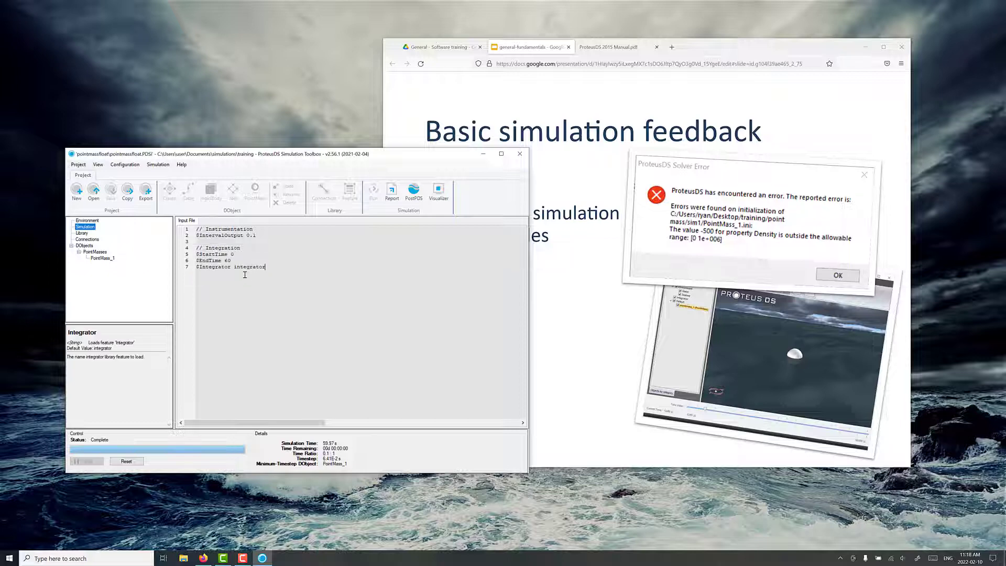
pyautogui.click(114, 257)
pyautogui.moveTo(262, 293); pyautogui.dragTo(221, 248)
pyautogui.click(242, 281)
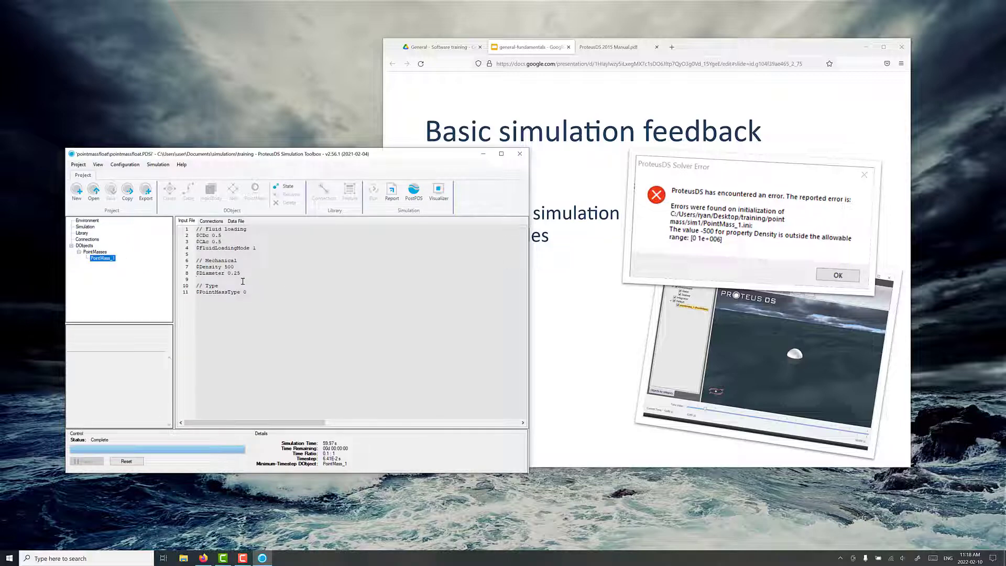
# Step: Open the simulation's results folder from the Simulation menu
pyautogui.click(127, 461)
pyautogui.click(158, 165)
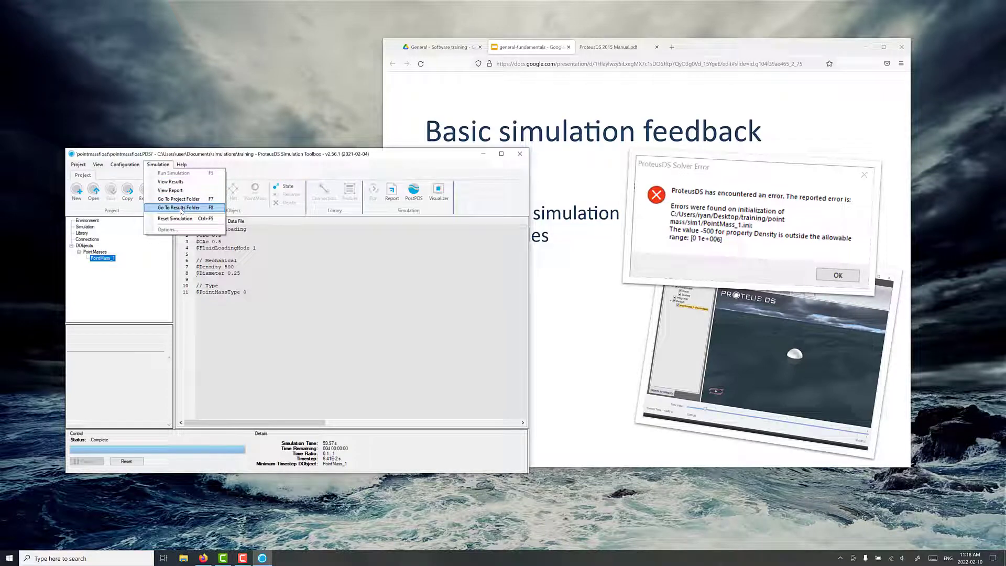
pyautogui.click(179, 208)
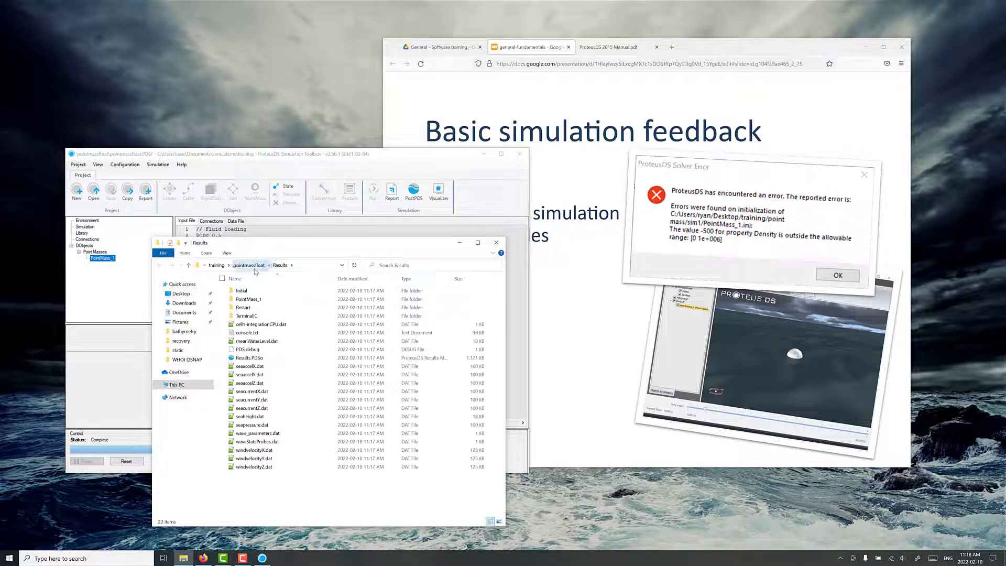
# Step: Browse from pointmassfloat into Results > PointMass_1 and open results.dat
pyautogui.click(251, 266)
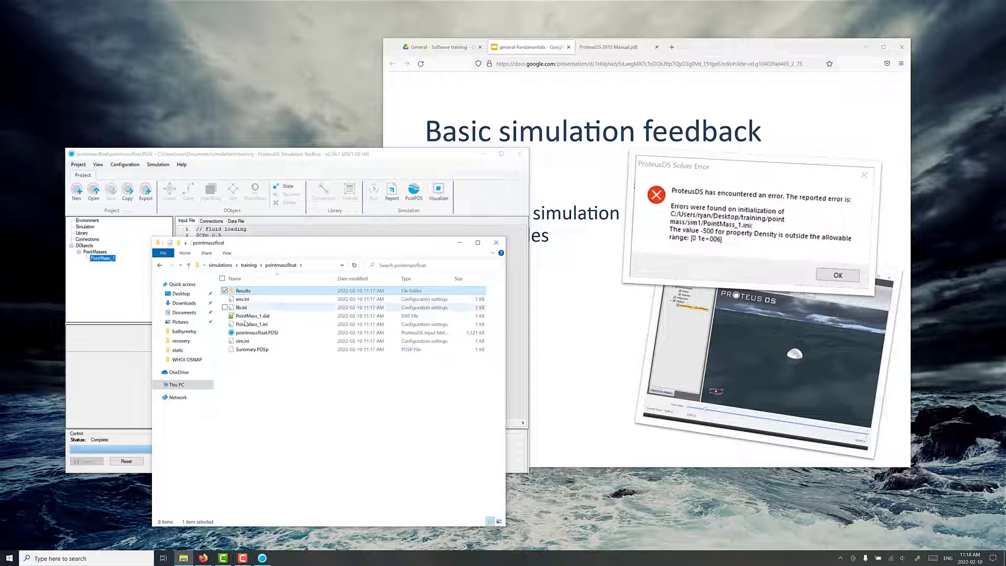
pyautogui.doubleClick(243, 291)
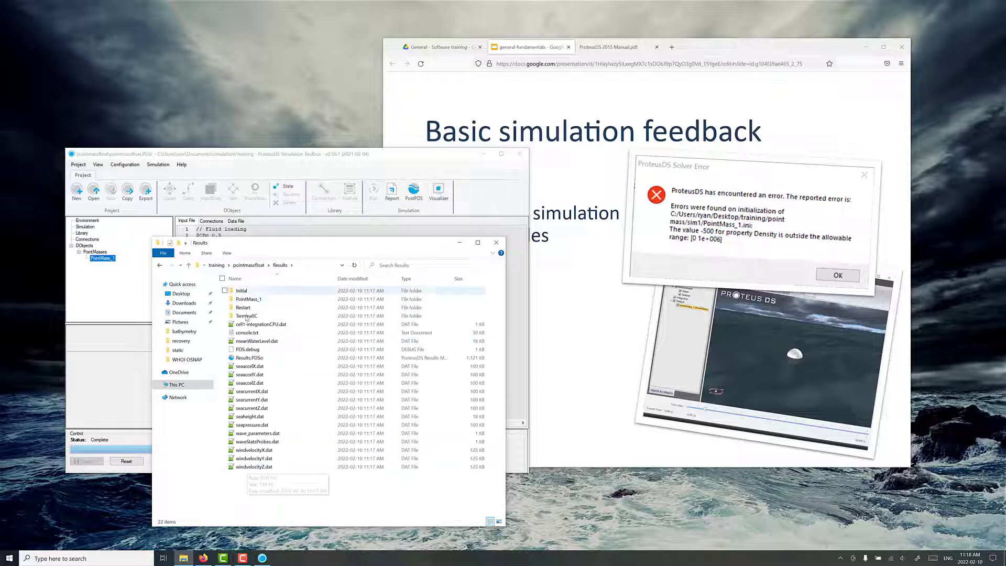
pyautogui.doubleClick(259, 300)
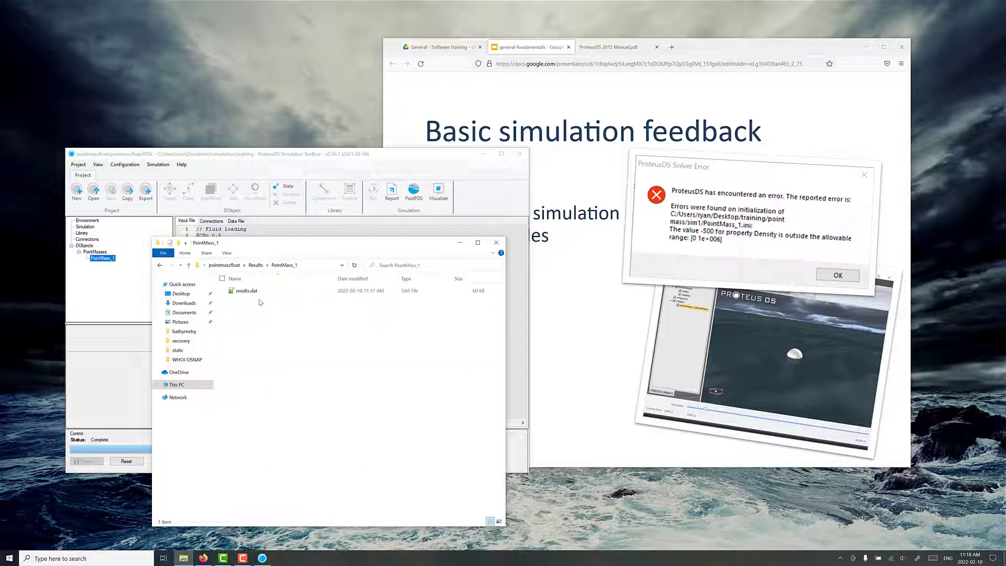
pyautogui.doubleClick(246, 291)
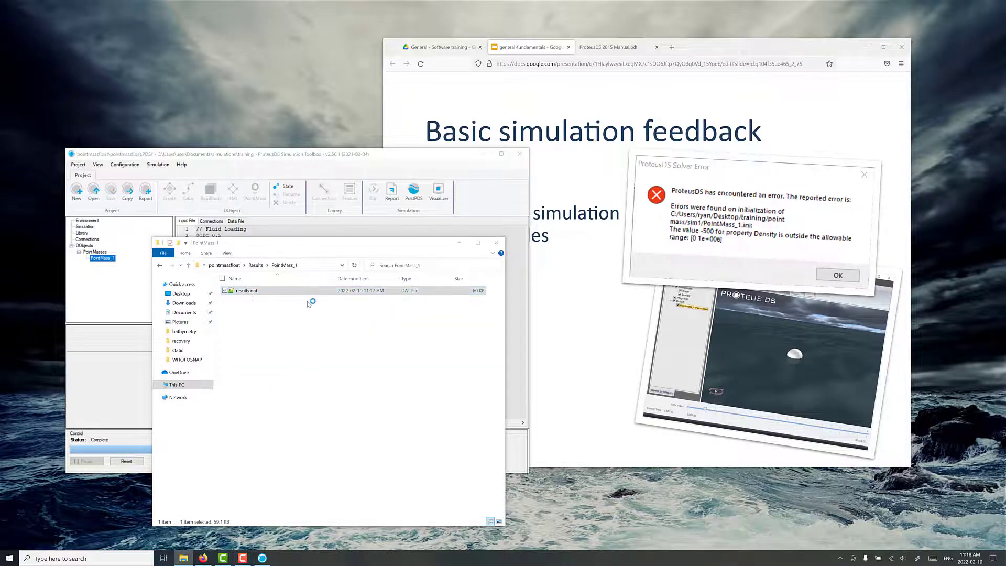
# Step: Decline the editor's update, close results.dat and the editor, and return to pointmassfloat
pyautogui.click(556, 303)
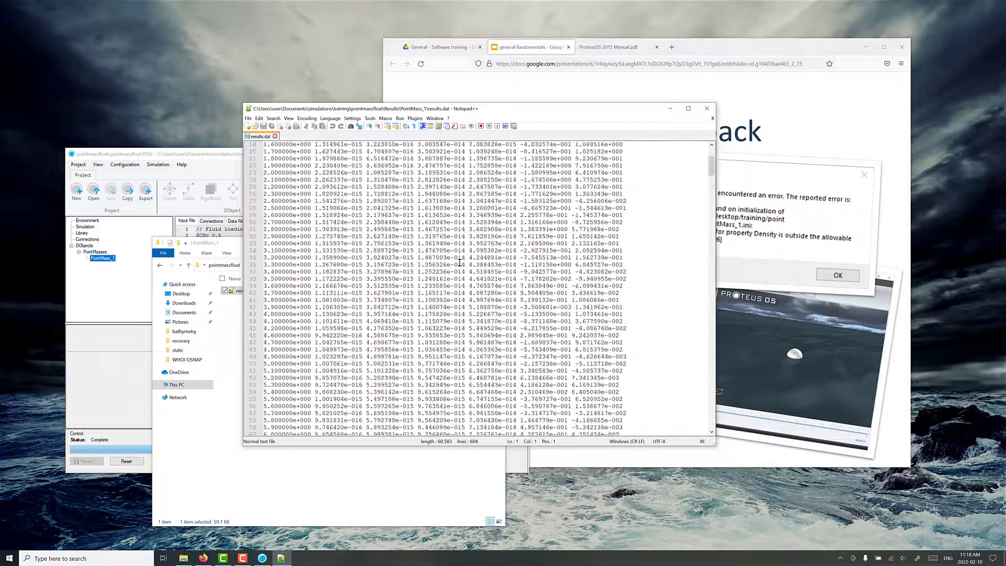
pyautogui.click(713, 118)
pyautogui.click(707, 108)
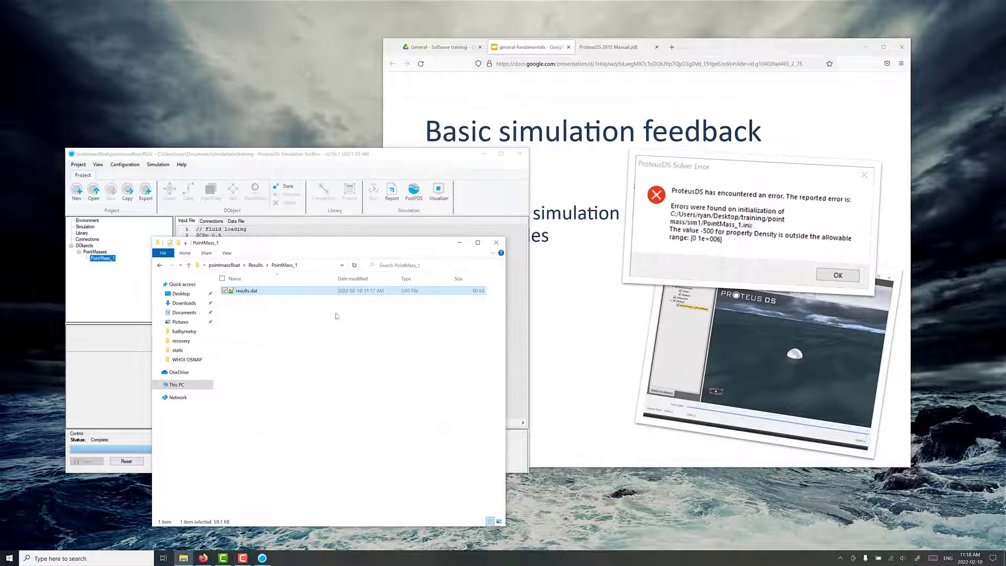
pyautogui.click(236, 264)
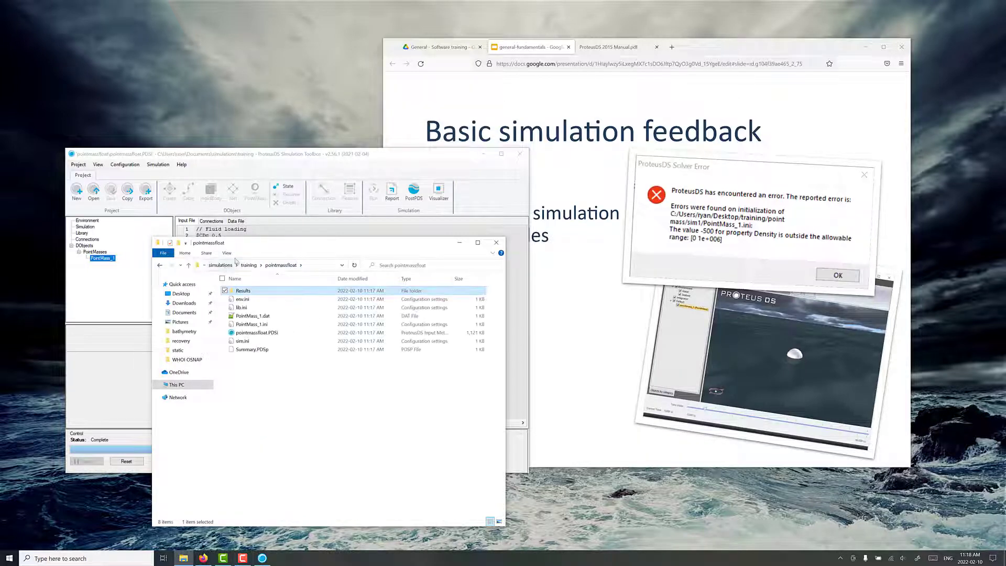
# Step: Reset the finished simulation, confirming that its generated results are erased
pyautogui.click(260, 232)
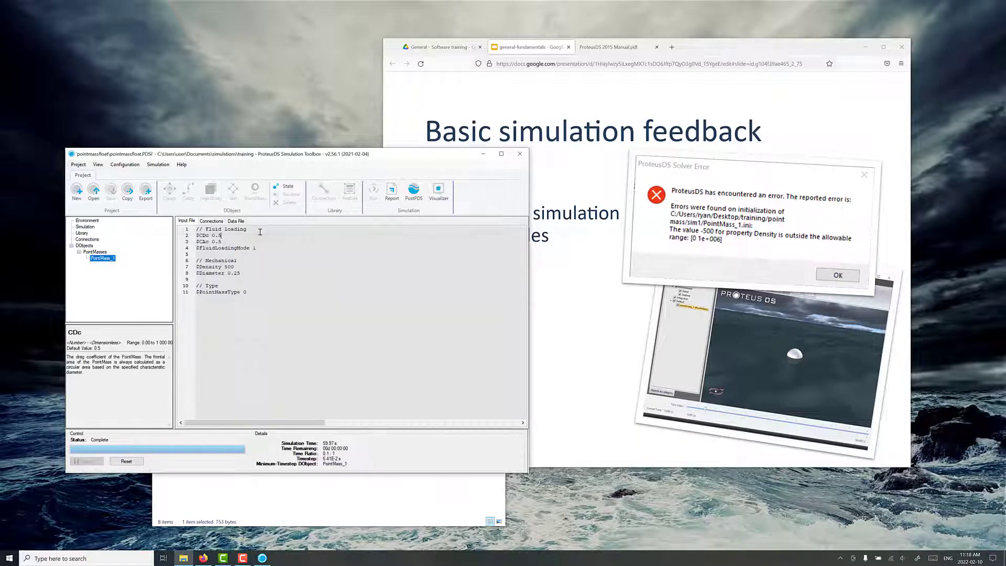
pyautogui.click(126, 461)
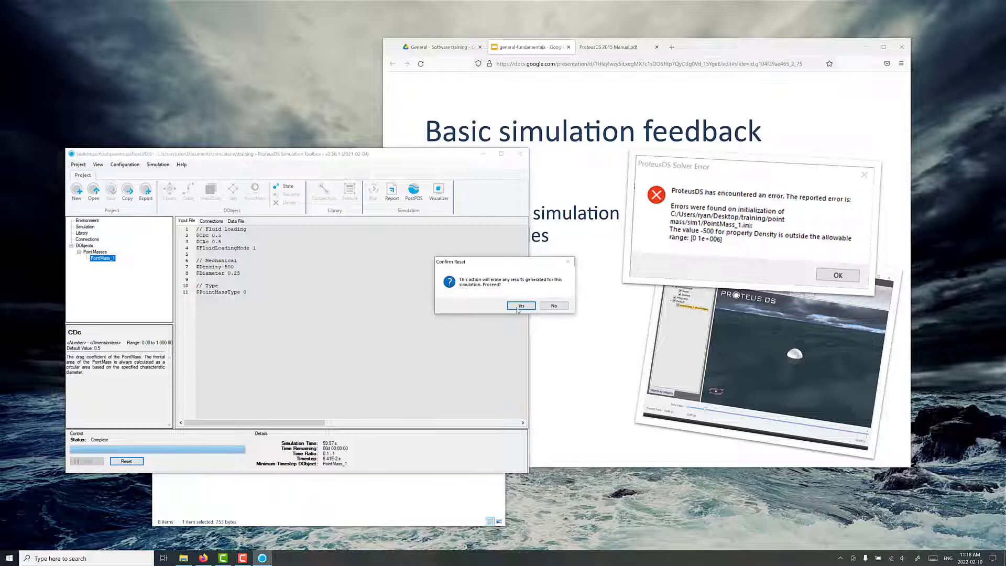
pyautogui.click(521, 306)
# Step: Verify in Explorer that Results is gone, then show the Density help's 0 to 1,000,000 range
pyautogui.hotkey('alt', 'Tab')
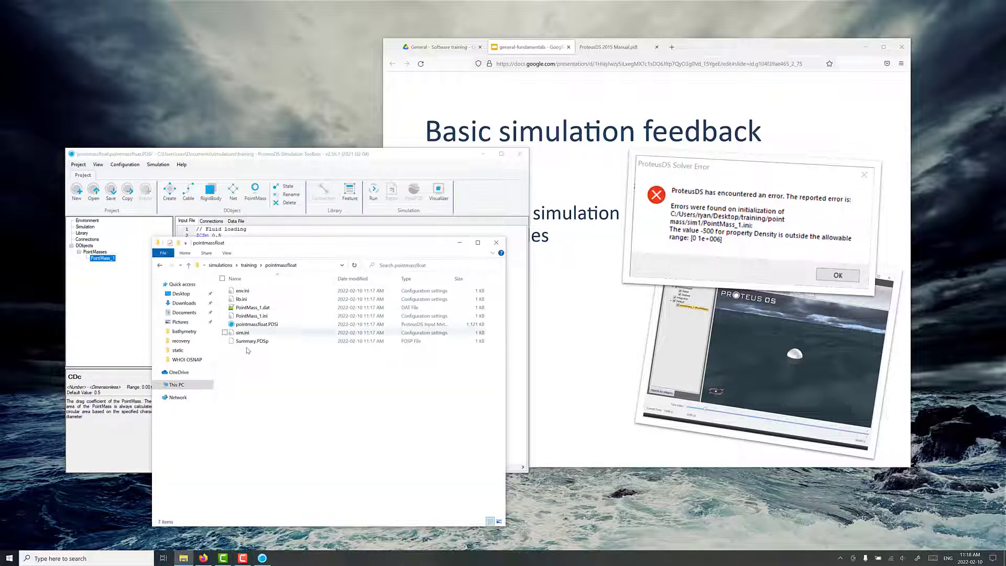
pyautogui.moveTo(265, 155); pyautogui.dragTo(265, 154)
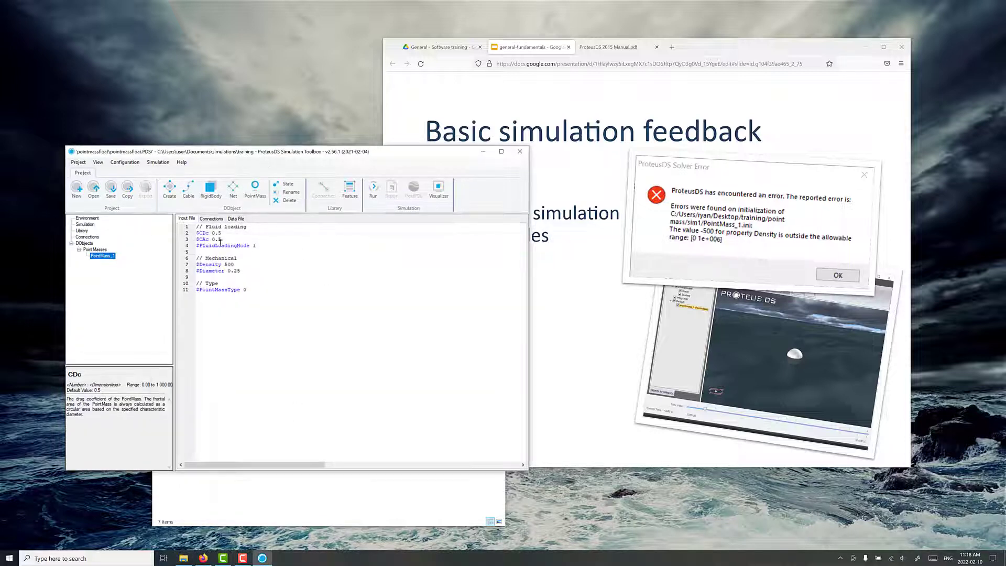
pyautogui.click(233, 265)
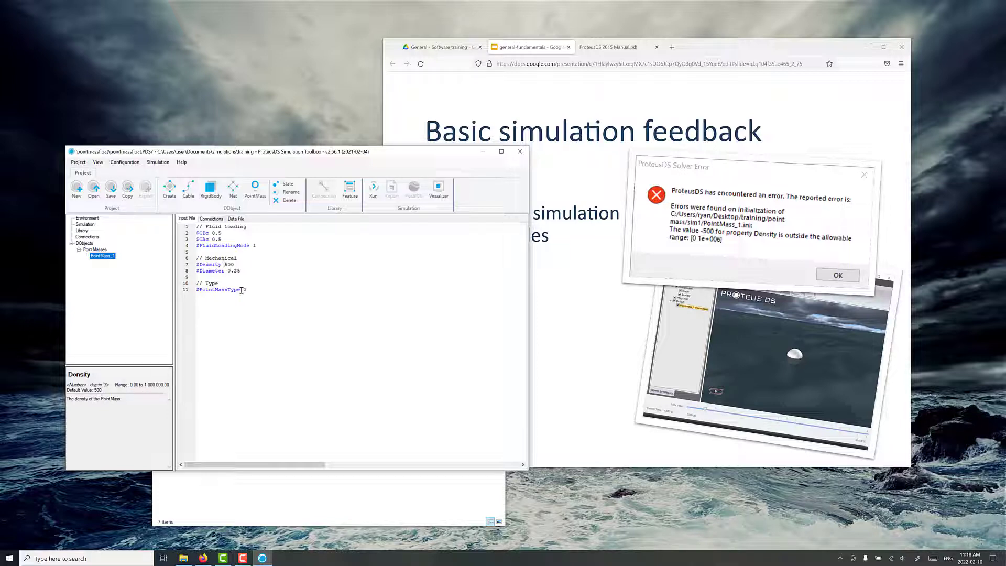
# Step: Change PointMass_1's Density to -500, save the project, and run the simulation
pyautogui.write('-')
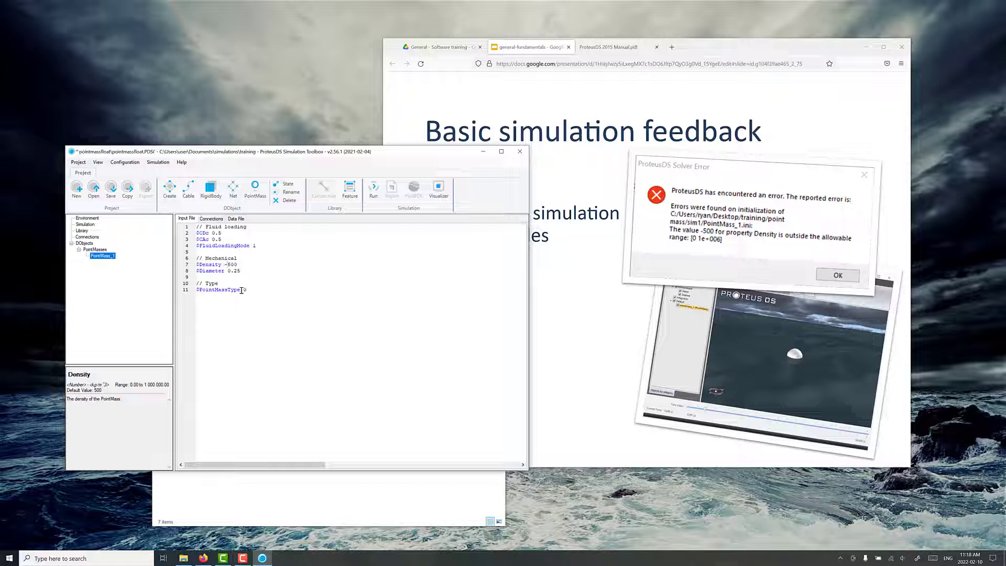
pyautogui.click(373, 189)
pyautogui.click(528, 305)
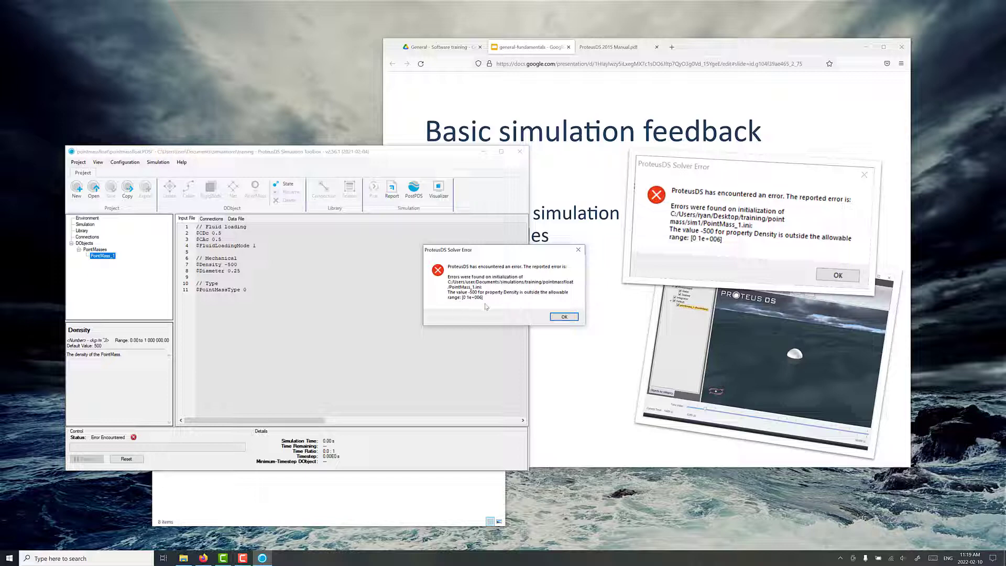
# Step: Dismiss the out-of-range solver error, reset the simulation, and restore Density to 500
pyautogui.click(564, 317)
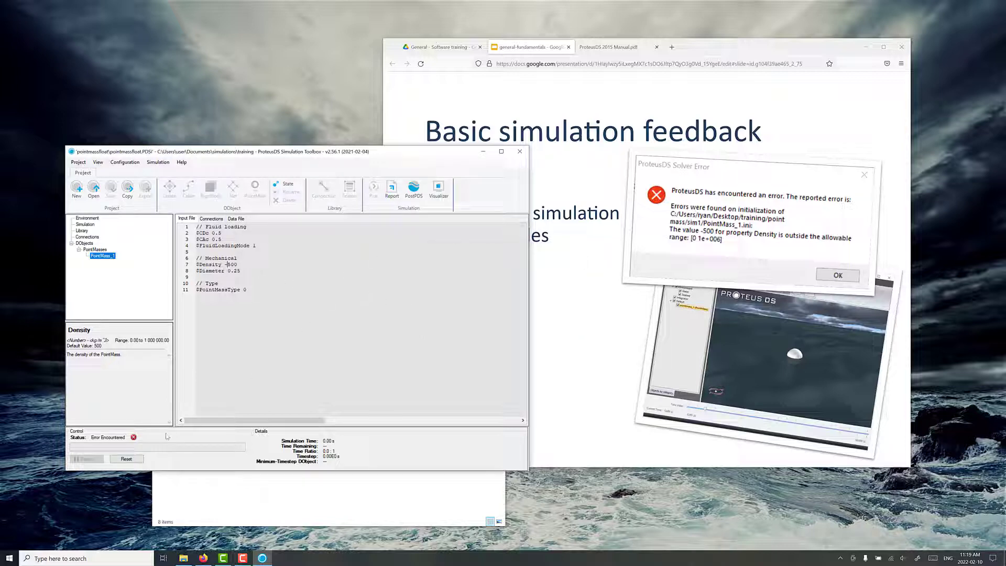
pyautogui.click(127, 458)
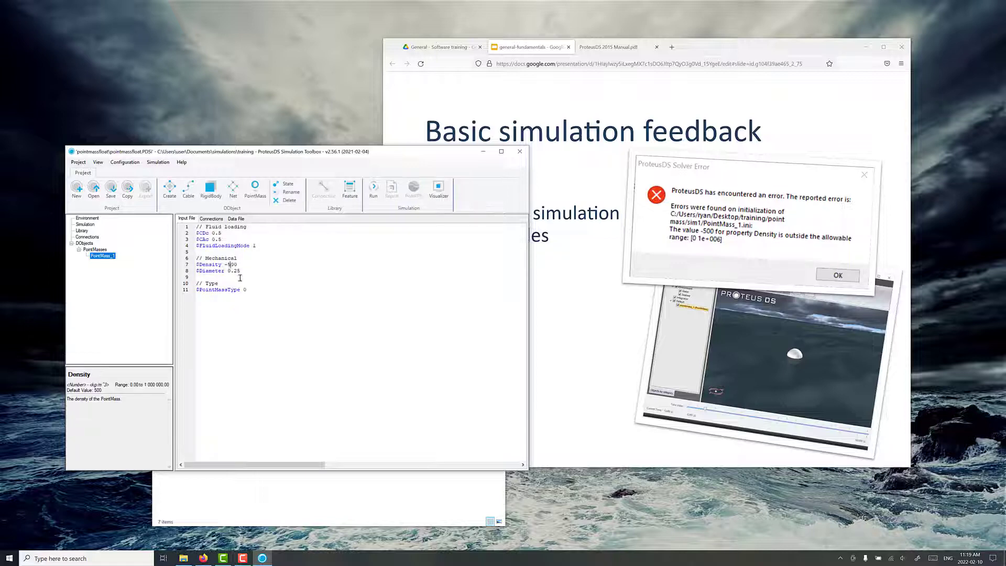
pyautogui.press('BackSpace')
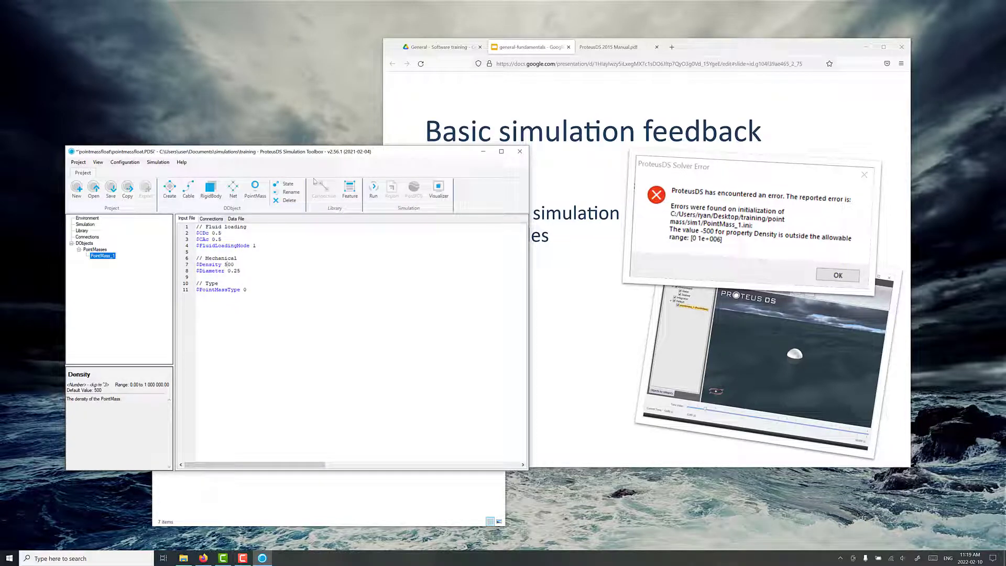
# Step: Save and rerun with Density 500 until it completes, then bring up the Review slide
pyautogui.click(373, 187)
pyautogui.click(535, 303)
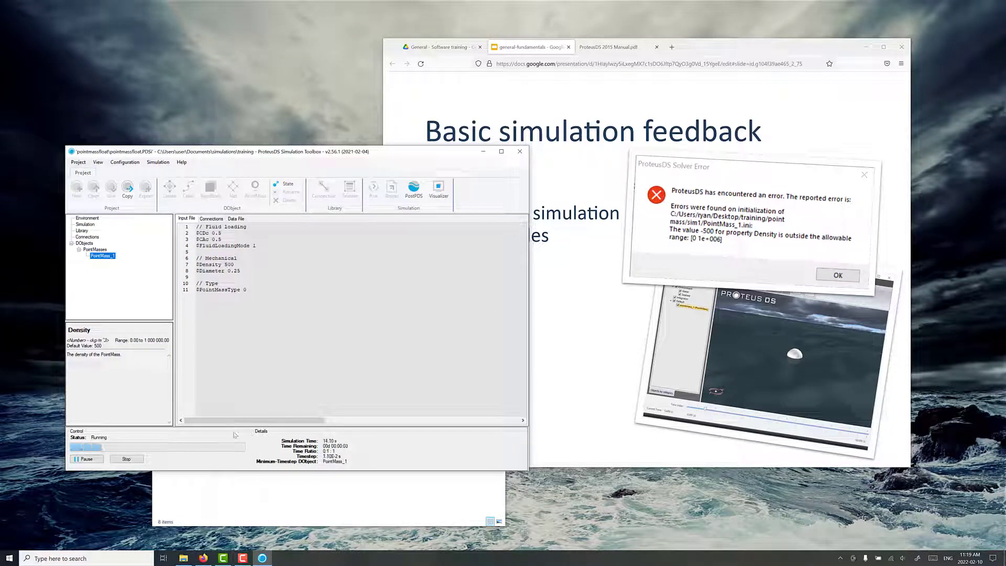
pyautogui.click(582, 313)
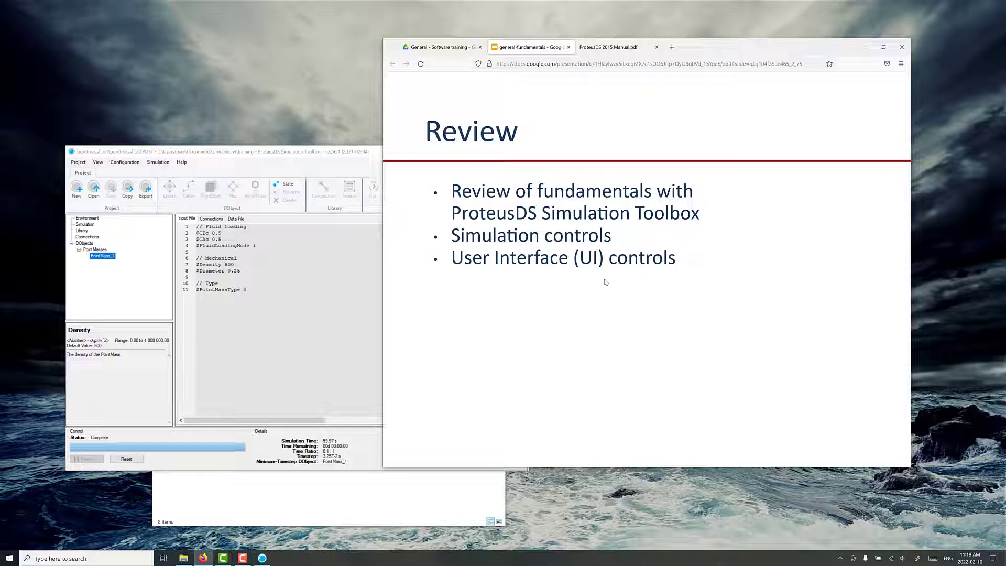
# Step: Move from the Review slide to the closing thank-you slide with the Right arrow
pyautogui.press('Right')
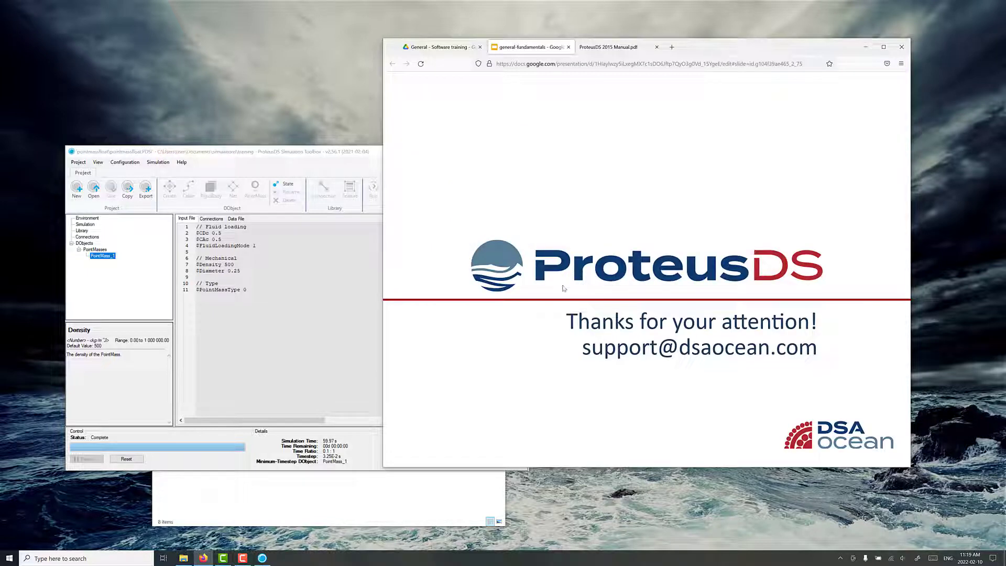